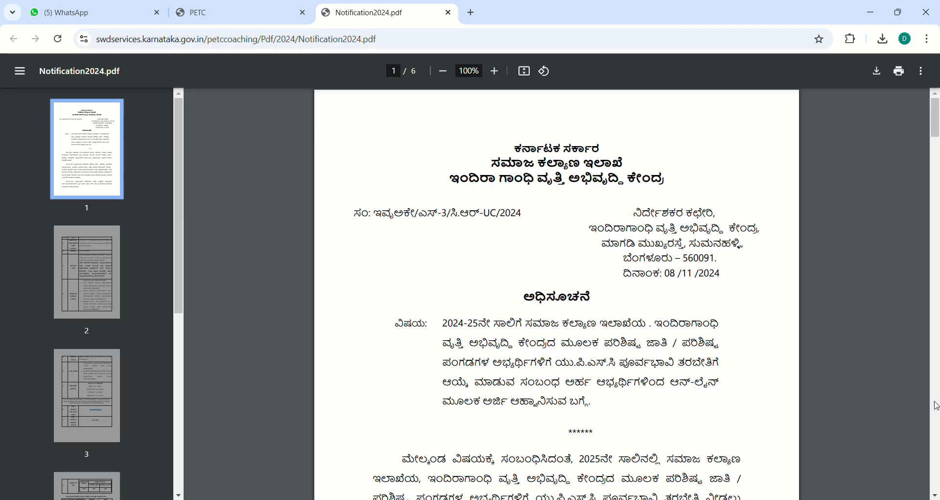
Step: Review the notification PDF's page 3 stipend, income, selection and application deadline rows
{"action": "scroll", "coordinate": [937, 406], "scroll_direction": "down", "scroll_amount": 12}
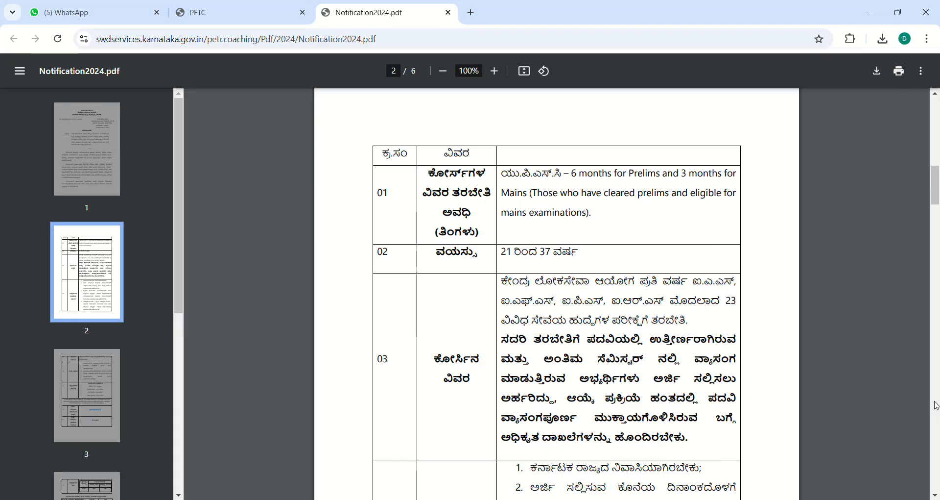
{"action": "left_click", "coordinate": [937, 405]}
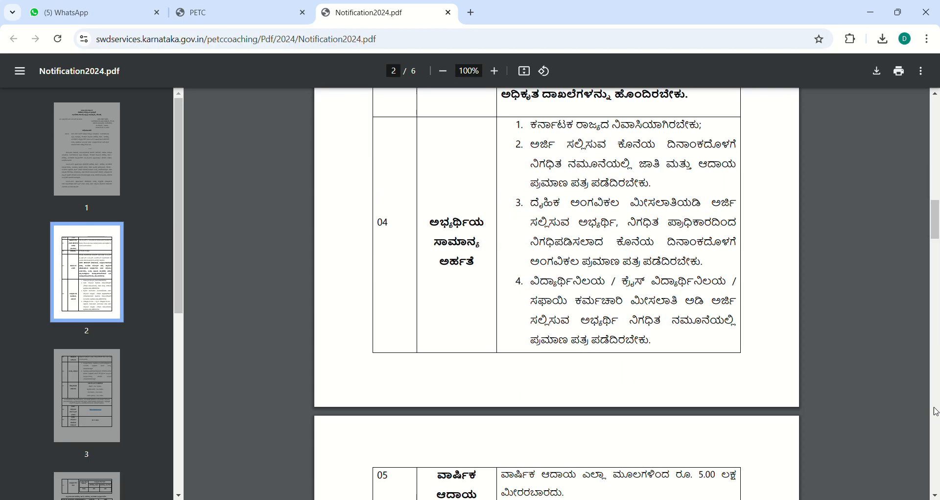
{"action": "left_click", "coordinate": [936, 410]}
{"action": "left_click", "coordinate": [935, 410]}
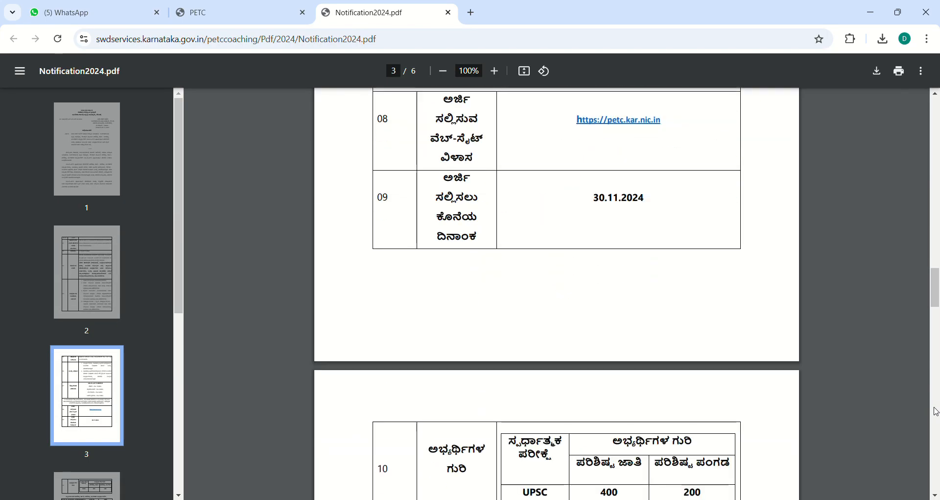
{"action": "left_click", "coordinate": [936, 237]}
{"action": "left_click", "coordinate": [937, 238]}
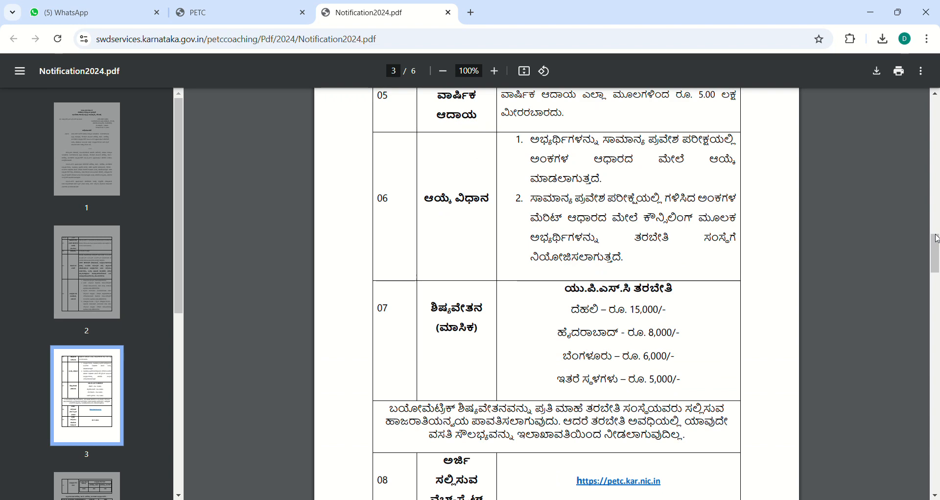
{"action": "left_click", "coordinate": [935, 311]}
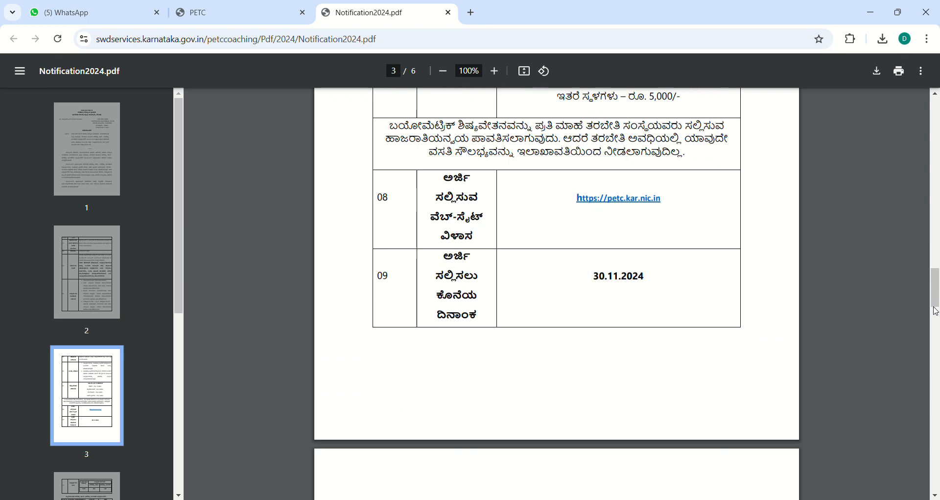
Step: Check the reservation tables on pages 4–5, then return to the PETC coaching site
{"action": "left_click", "coordinate": [936, 353]}
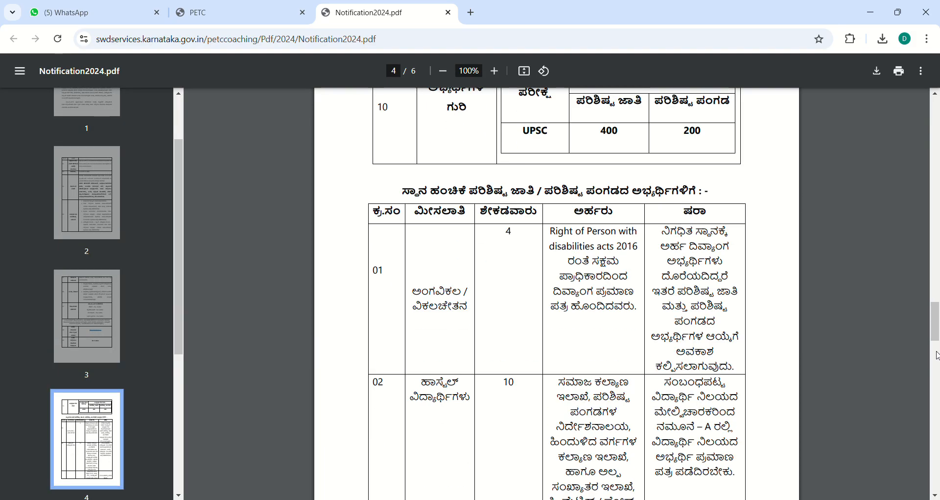
{"action": "left_click", "coordinate": [936, 355]}
{"action": "left_click", "coordinate": [936, 392]}
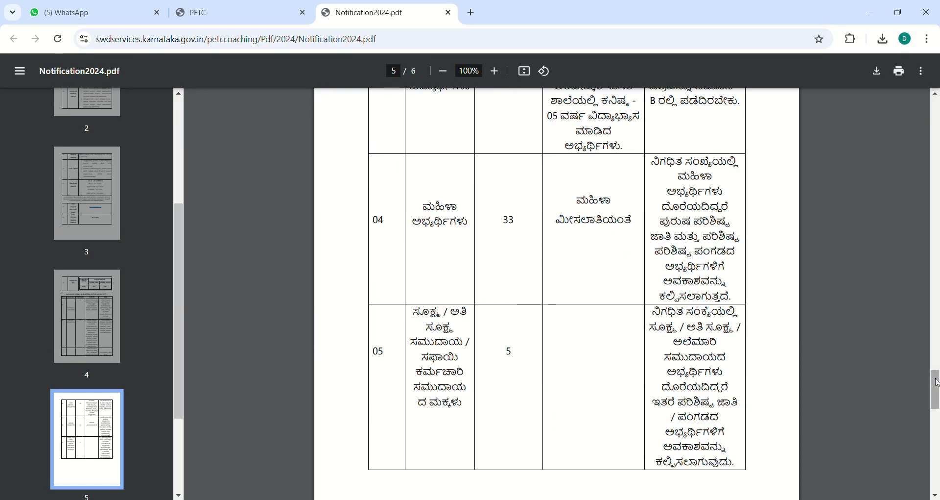
{"action": "left_click", "coordinate": [937, 317]}
{"action": "left_click", "coordinate": [937, 242]}
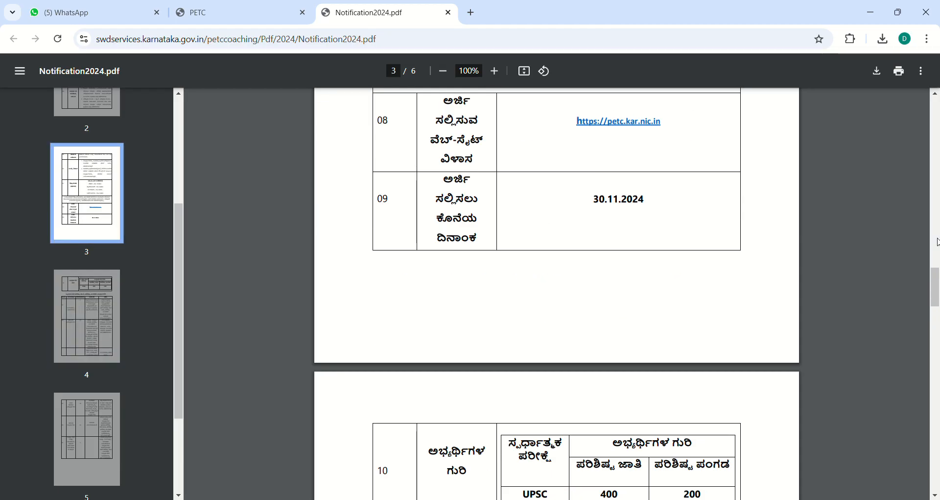
{"action": "left_click", "coordinate": [937, 242]}
{"action": "scroll", "coordinate": [446, 137], "scroll_direction": "up", "scroll_amount": 12}
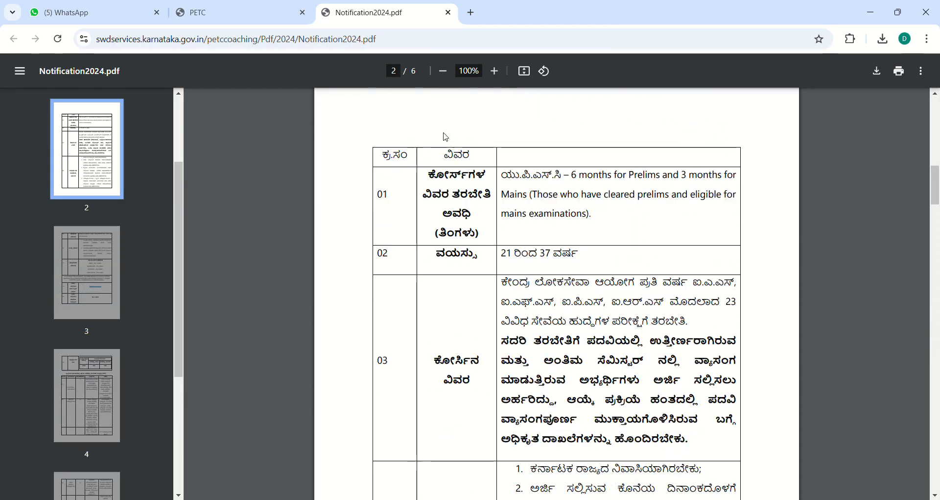
{"action": "left_click", "coordinate": [238, 5]}
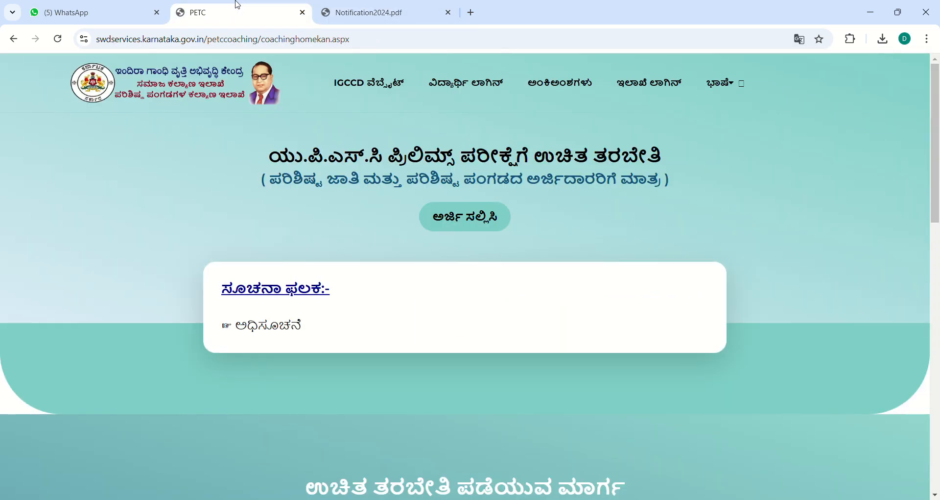
Step: Reach the Student Login from the Apply button and enter the displayed captcha, correcting a mistyped letter
{"action": "left_click", "coordinate": [462, 226]}
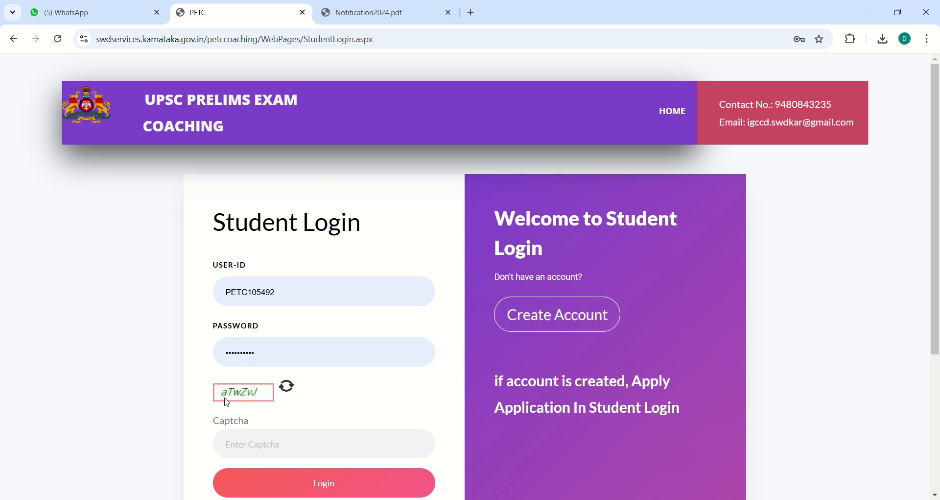
{"action": "left_click", "coordinate": [244, 447]}
{"action": "type", "text": "aTW"}
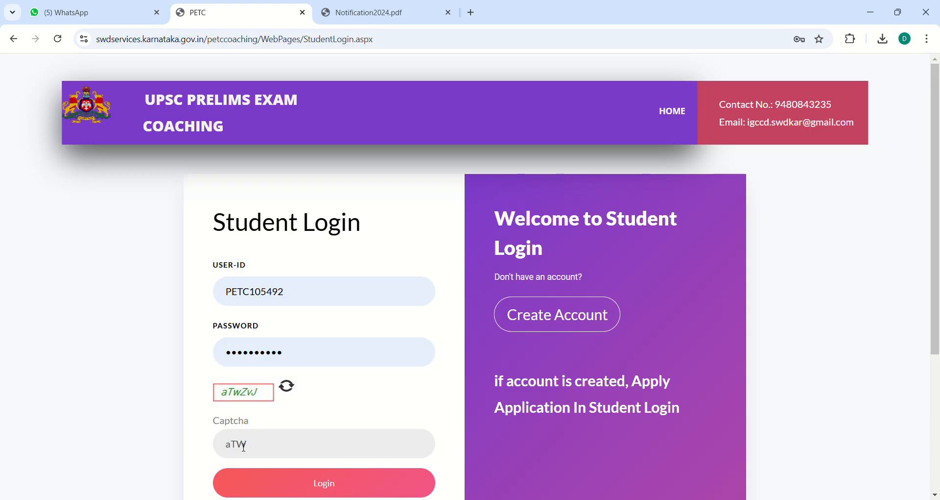
{"action": "key", "text": "BackSpace"}
{"action": "type", "text": "wZvJ"}
Step: Log in and start a new coaching application from the student home page
{"action": "left_click", "coordinate": [312, 490]}
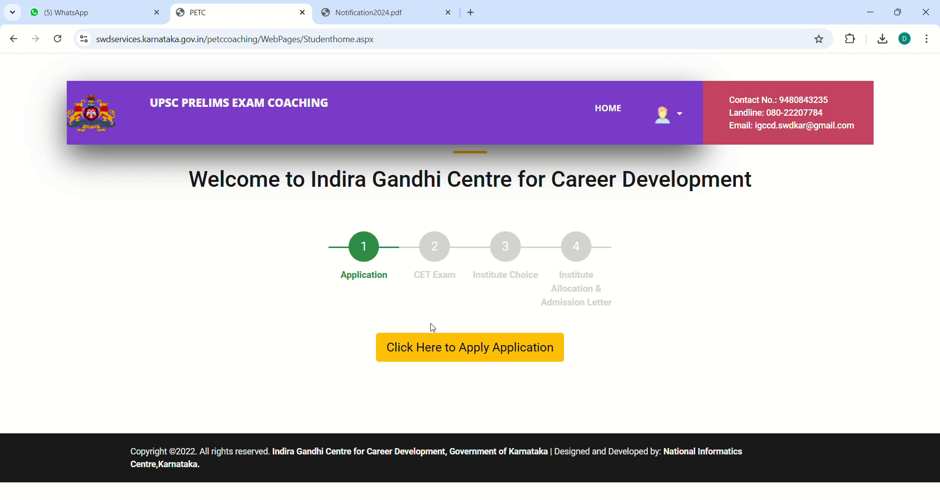
{"action": "left_click", "coordinate": [460, 360]}
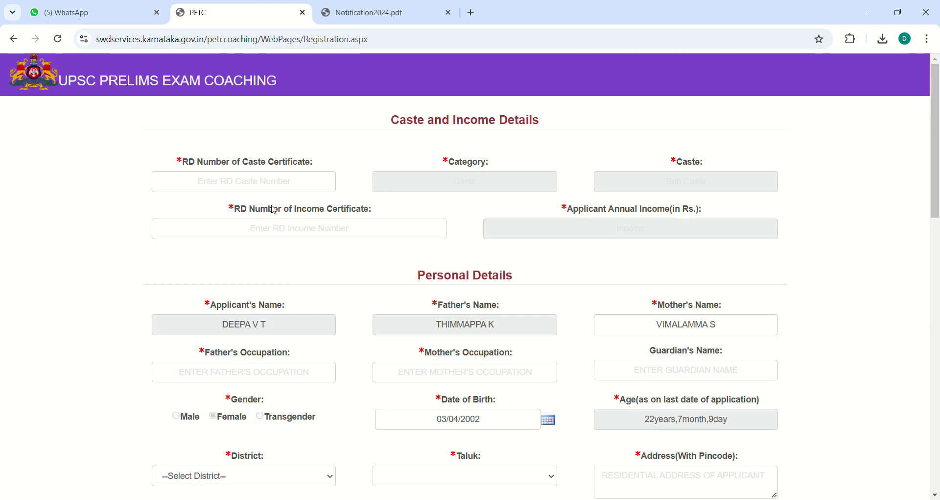
Step: Begin entering the caste certificate RD number, starting with 'RD00'
{"action": "left_click", "coordinate": [261, 192]}
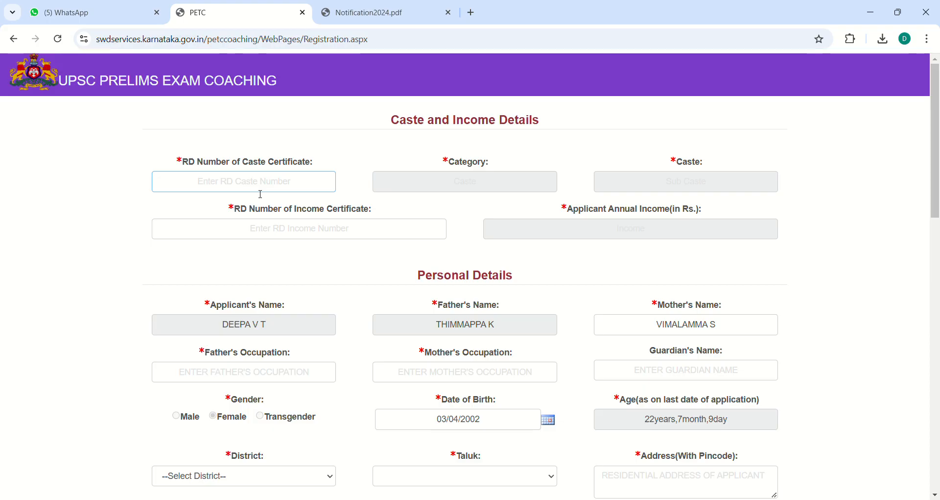
{"action": "type", "text": "RD"}
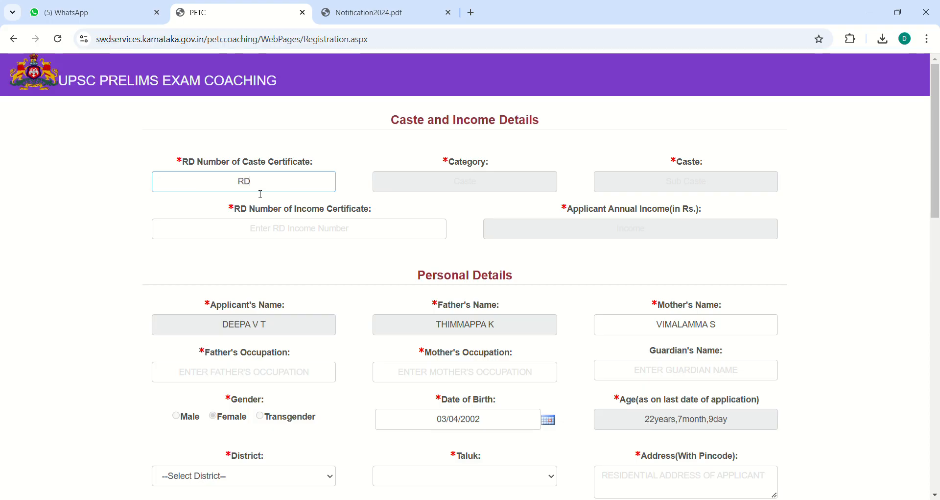
{"action": "type", "text": "00"}
Step: Scroll down the registration form past Course Selection to the Bank Details (Aadhar Seeded) fields
{"action": "scroll", "coordinate": [935, 496], "scroll_direction": "down", "scroll_amount": 3}
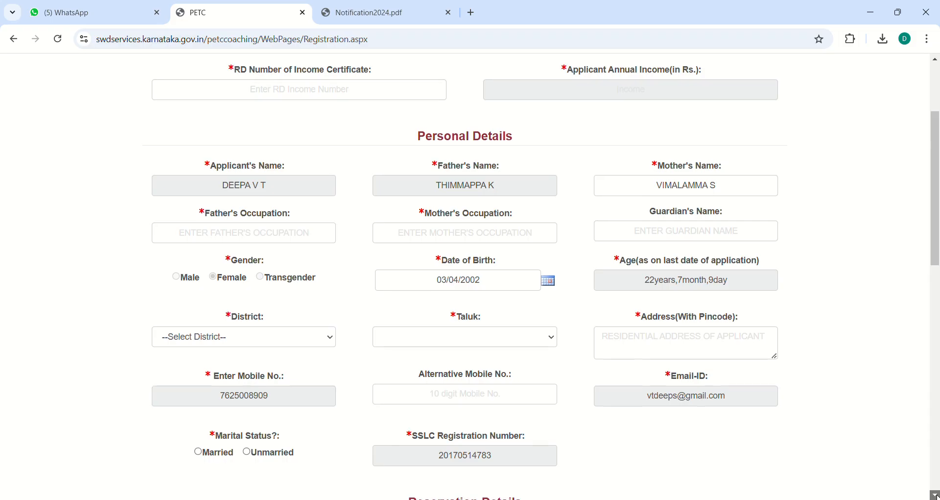
{"action": "scroll", "coordinate": [936, 495], "scroll_direction": "down", "scroll_amount": 7}
{"action": "scroll", "coordinate": [936, 496], "scroll_direction": "down", "scroll_amount": 1}
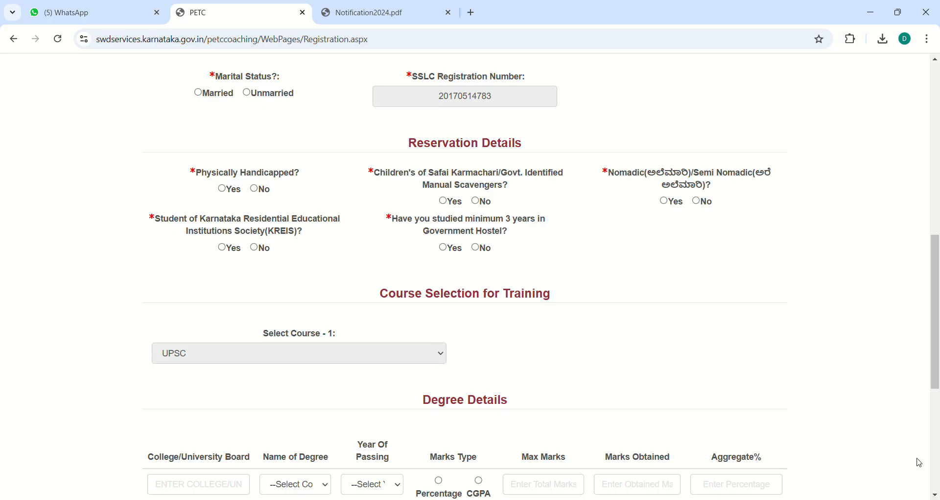
{"action": "left_click", "coordinate": [935, 496]}
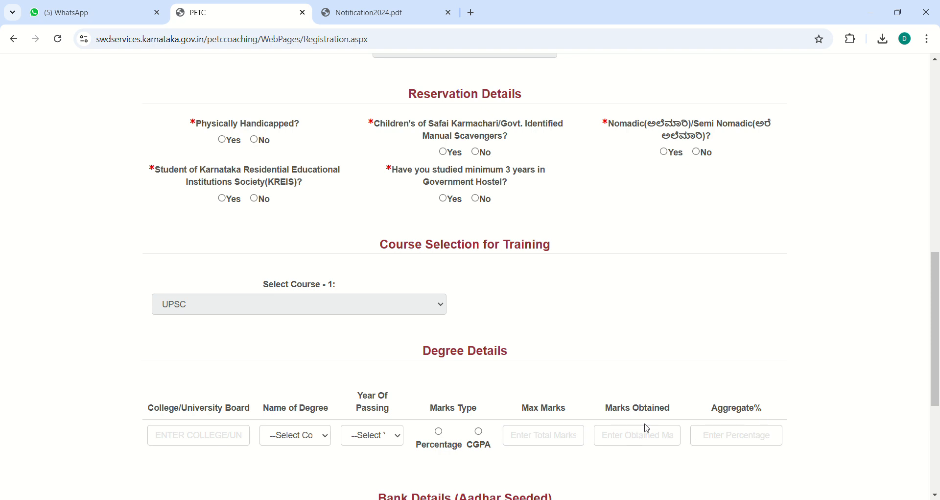
{"action": "left_click", "coordinate": [936, 494]}
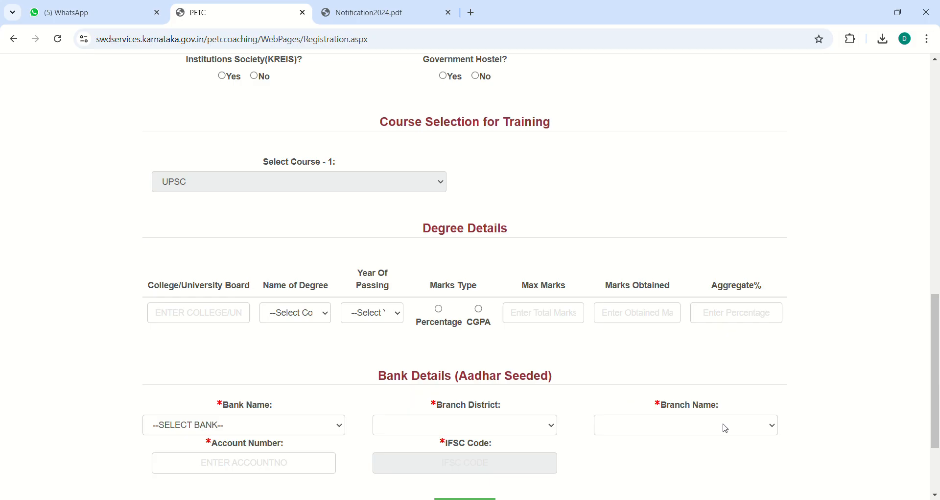
Step: View the PROCEED and CLEAR buttons at the form's end, then return to Caste and Income Details
{"action": "left_click", "coordinate": [936, 495]}
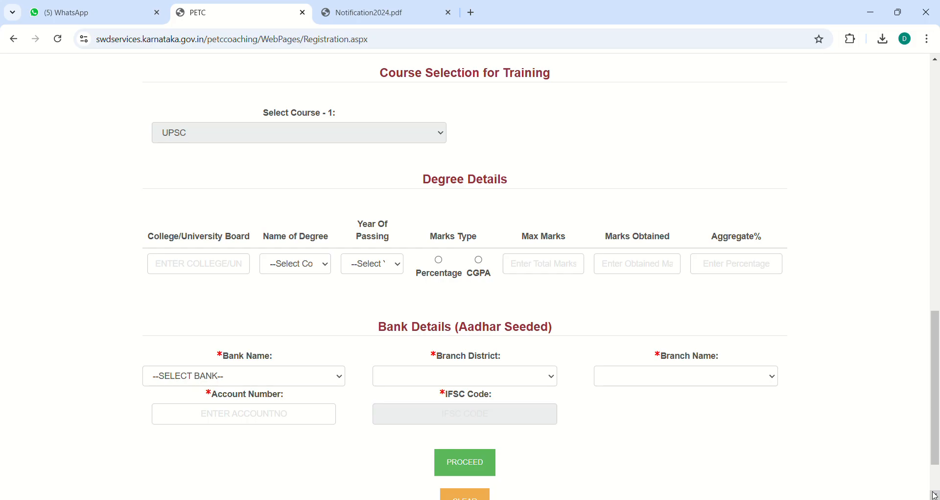
{"action": "left_click", "coordinate": [936, 494]}
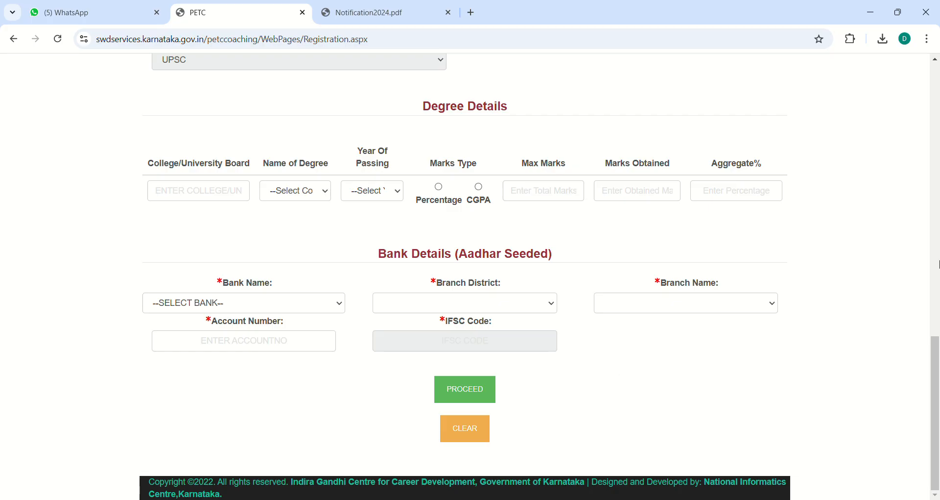
{"action": "left_click", "coordinate": [935, 234]}
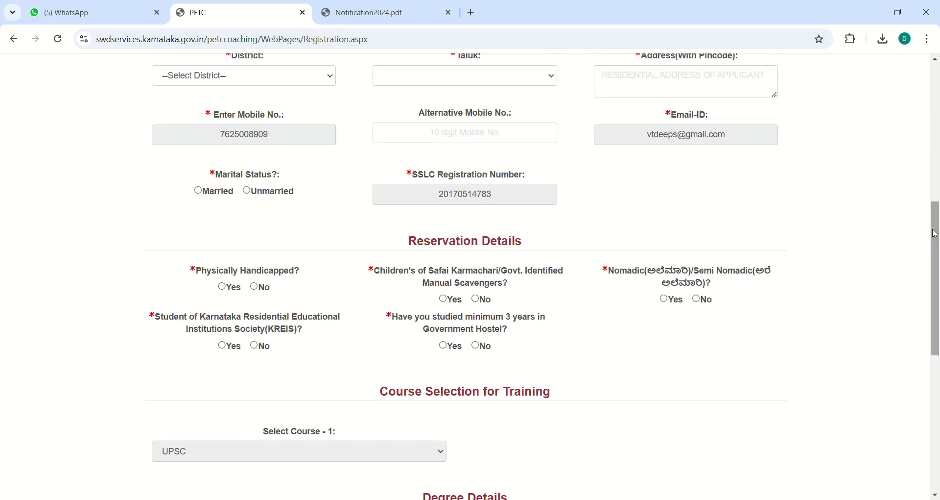
{"action": "left_click", "coordinate": [937, 149]}
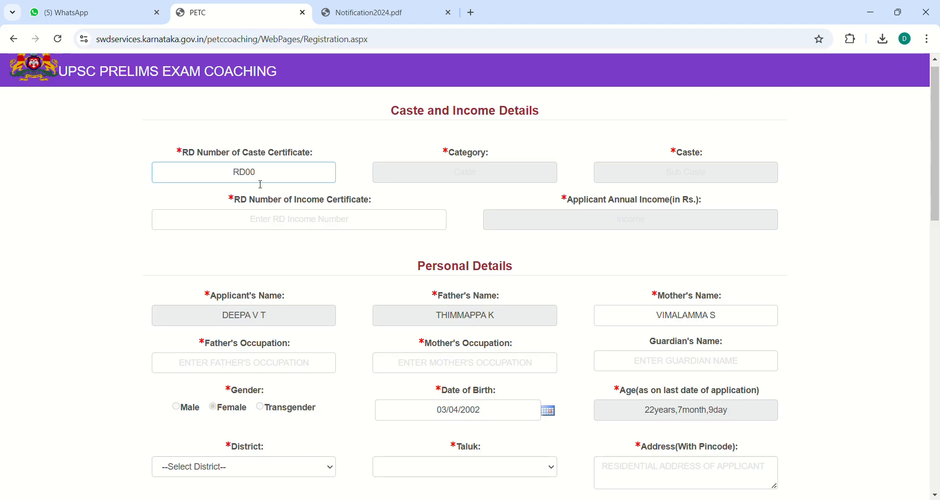
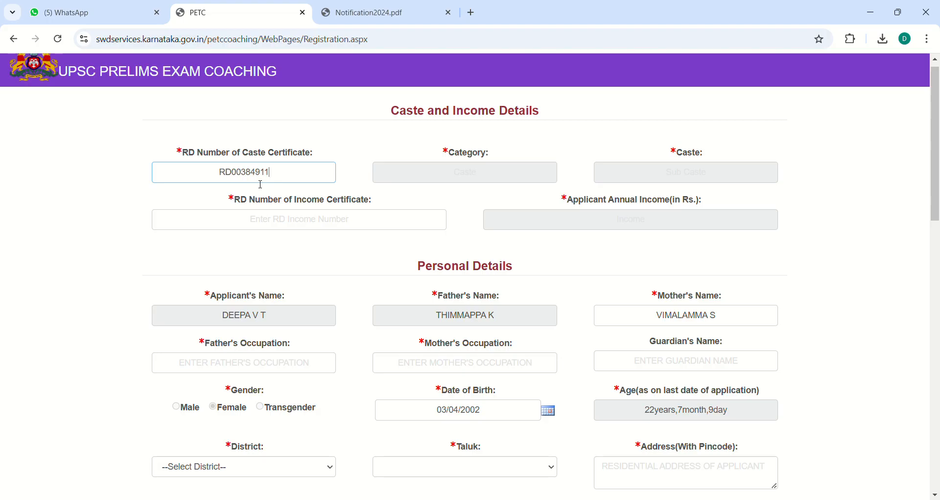
Step: Complete the caste certificate RD number, fetch its details, and enter the income certificate RD number
{"action": "left_click", "coordinate": [417, 173]}
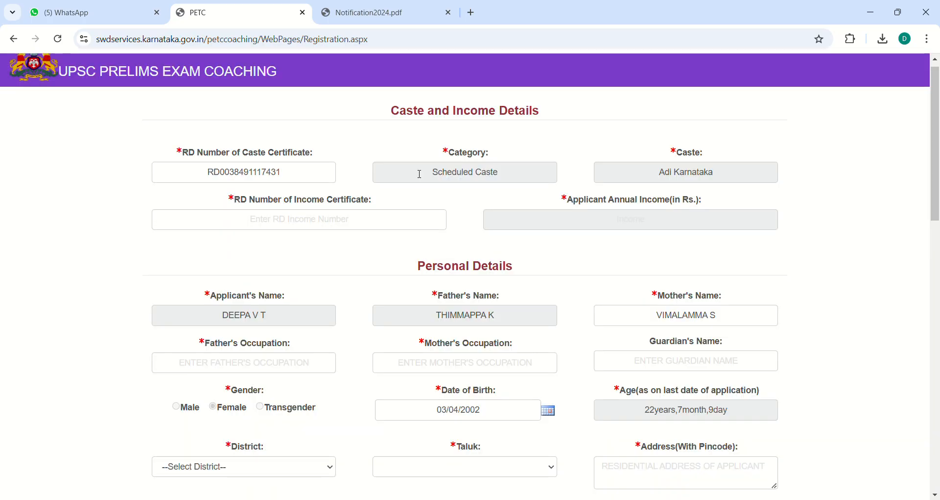
{"action": "left_click", "coordinate": [333, 227]}
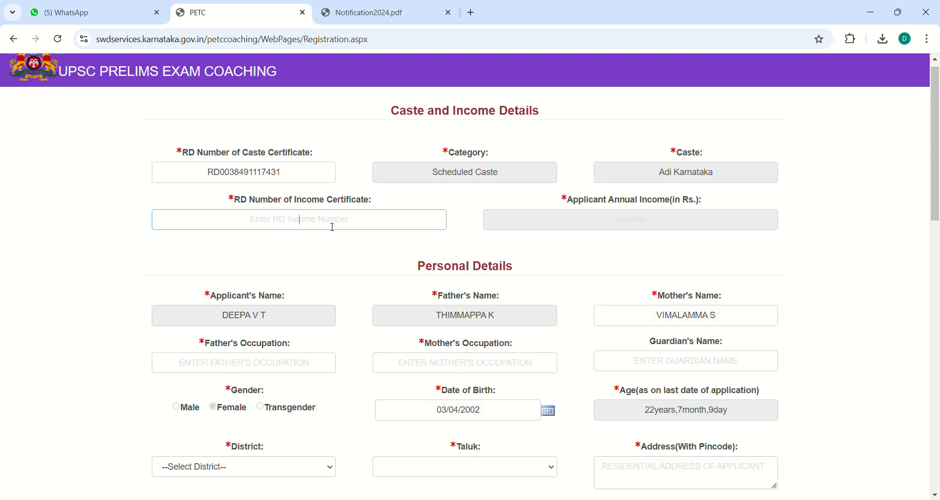
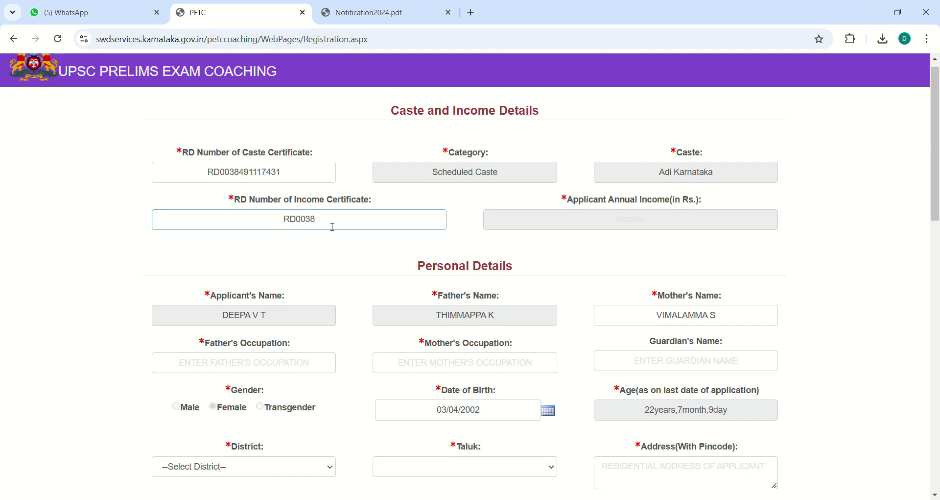
Step: Enter 40000 as the applicant's annual income
{"action": "left_click", "coordinate": [586, 217]}
{"action": "type", "text": "40000"}
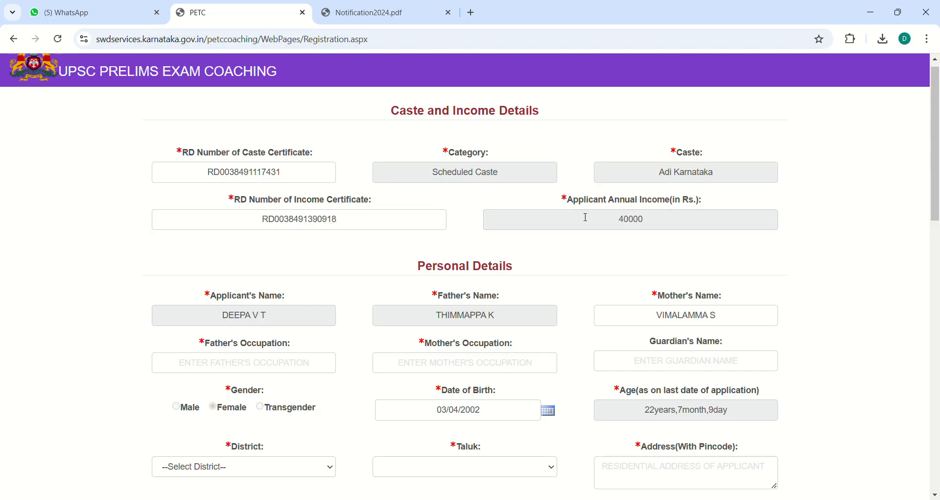
{"action": "left_click", "coordinate": [283, 364]}
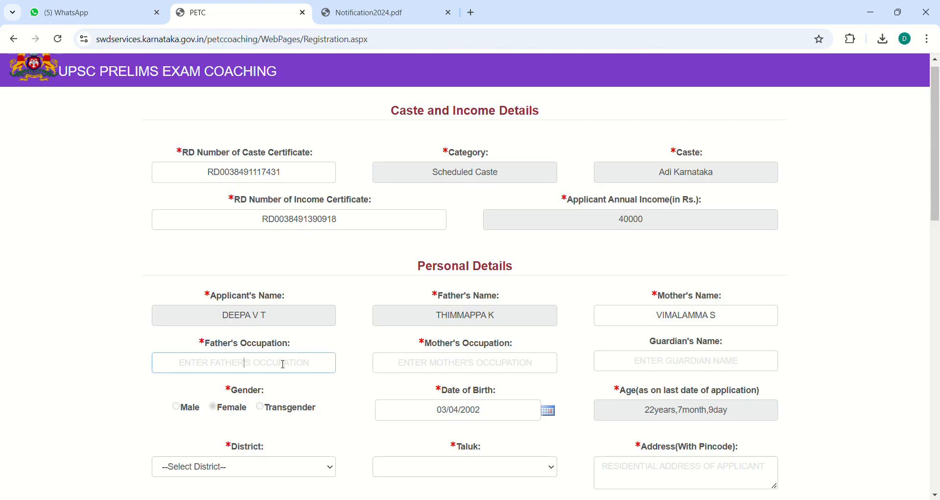
Step: Enter father's occupation FARMAR, mother's occupation HOUSEWIFE, and the guardian's name
{"action": "type", "text": "FARM"}
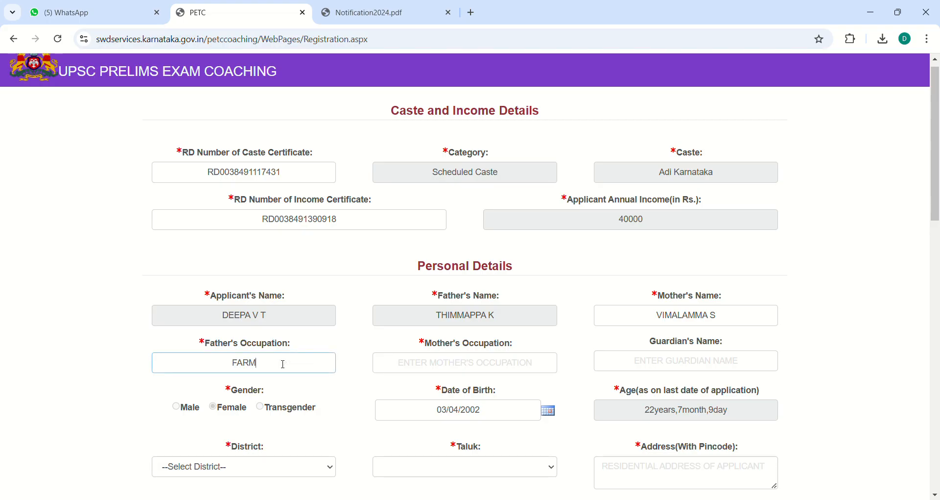
{"action": "type", "text": "AR"}
{"action": "left_click", "coordinate": [414, 371]}
{"action": "type", "text": "HOUSEWIFE"}
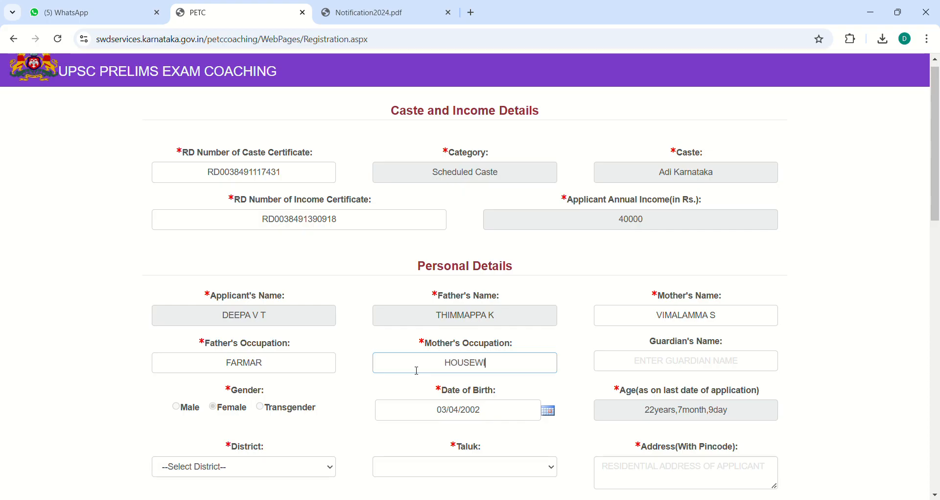
{"action": "left_click", "coordinate": [680, 369]}
{"action": "type", "text": "RAK"}
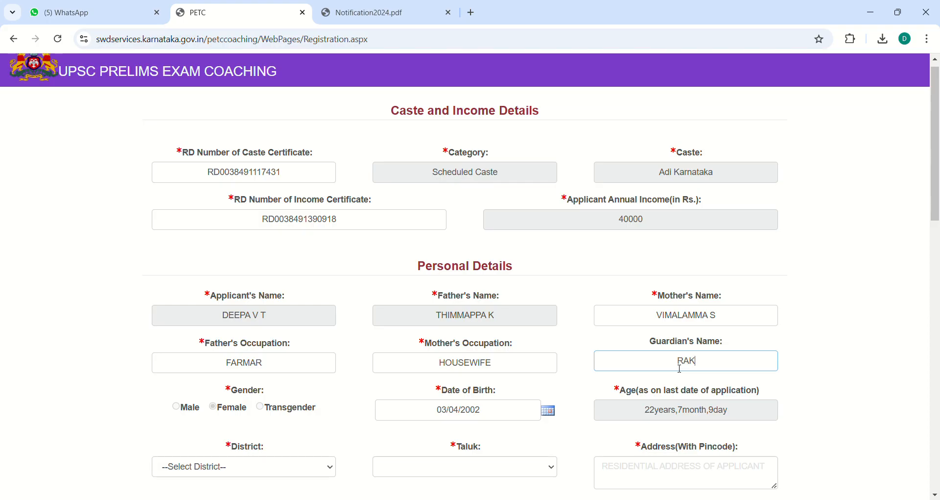
{"action": "type", "text": "SHITHA"}
{"action": "left_click", "coordinate": [936, 495]}
Step: Set the district to Chitradurga and the taluk to HOSADURGA
{"action": "scroll", "coordinate": [936, 494], "scroll_direction": "down", "scroll_amount": 6}
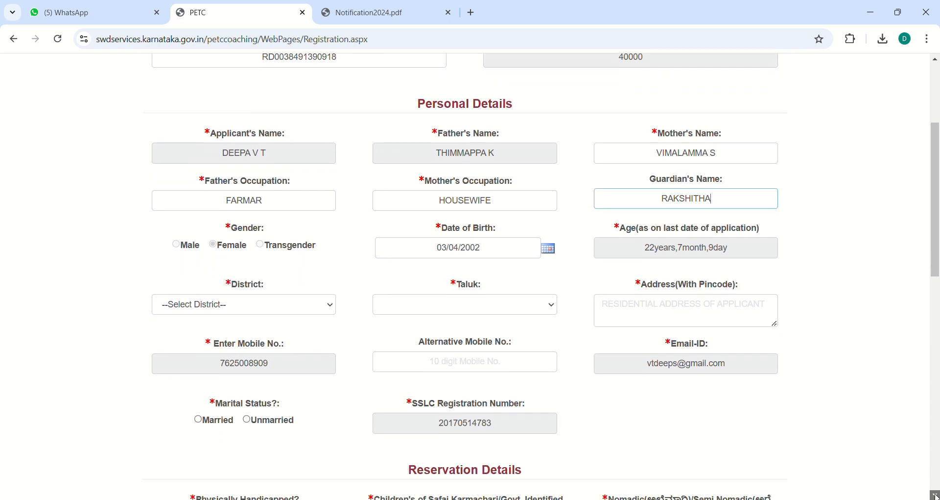
{"action": "scroll", "coordinate": [936, 495], "scroll_direction": "down", "scroll_amount": 1}
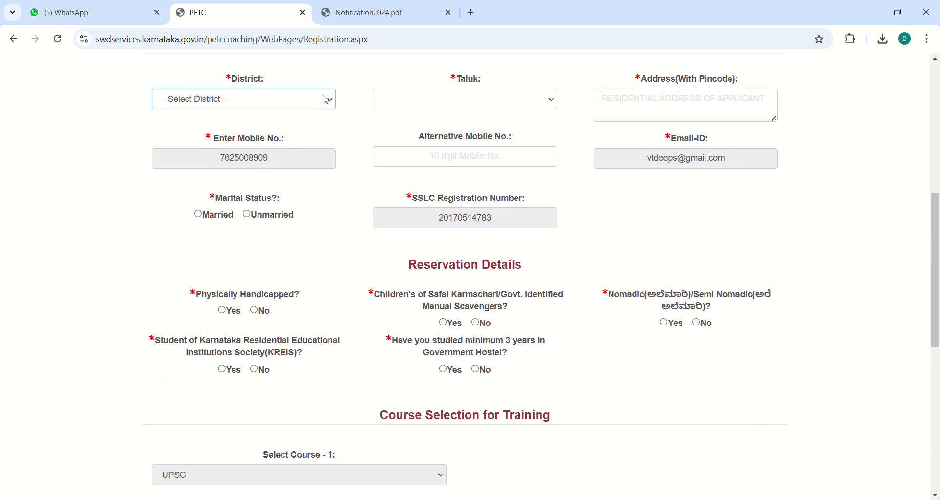
{"action": "left_click", "coordinate": [250, 269]}
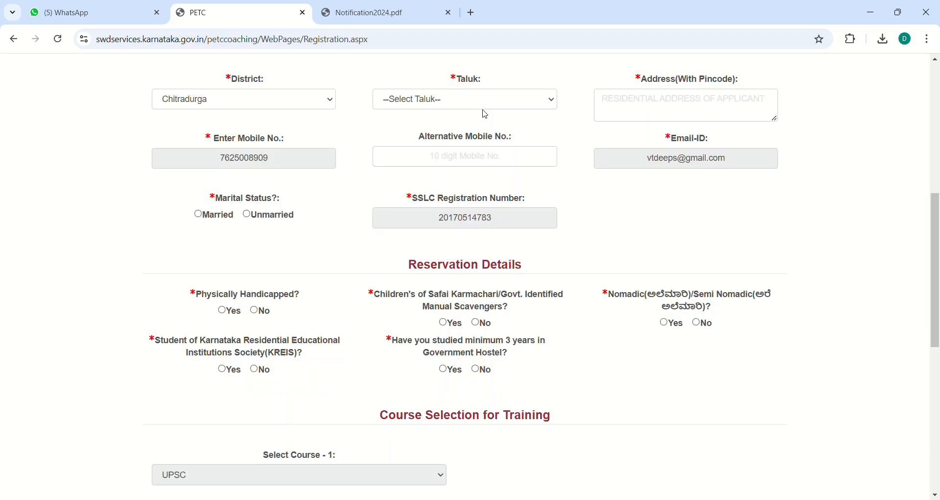
{"action": "left_click", "coordinate": [489, 106]}
{"action": "left_click", "coordinate": [436, 194]}
Step: Fill in the applicant's residential address and set marital status to Married
{"action": "left_click", "coordinate": [630, 110]}
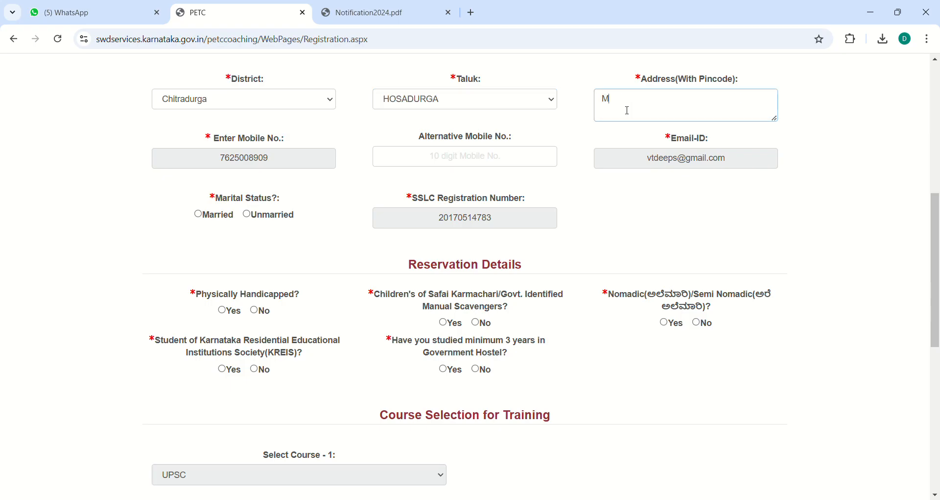
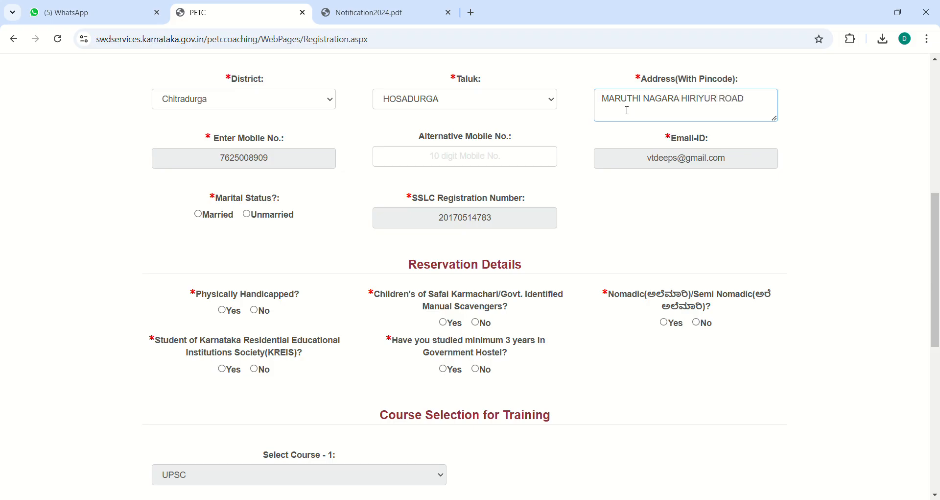
{"action": "left_click", "coordinate": [460, 153]}
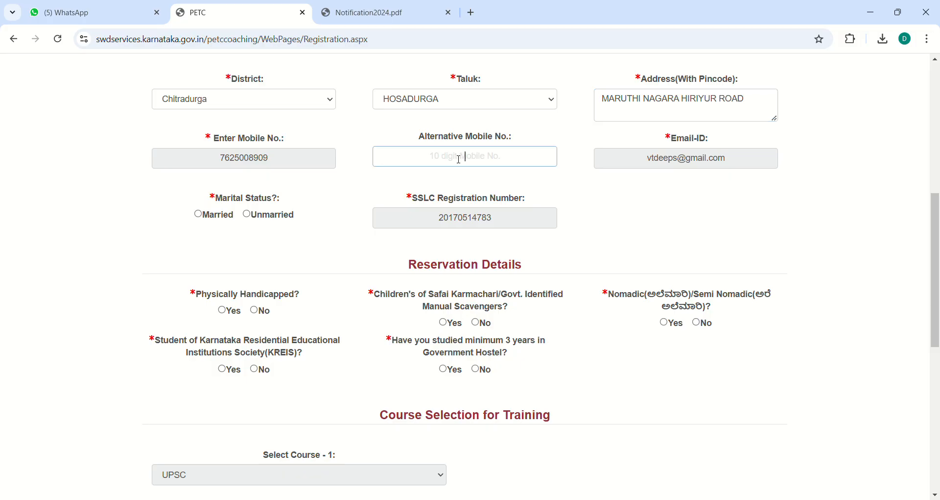
{"action": "left_click", "coordinate": [198, 215]}
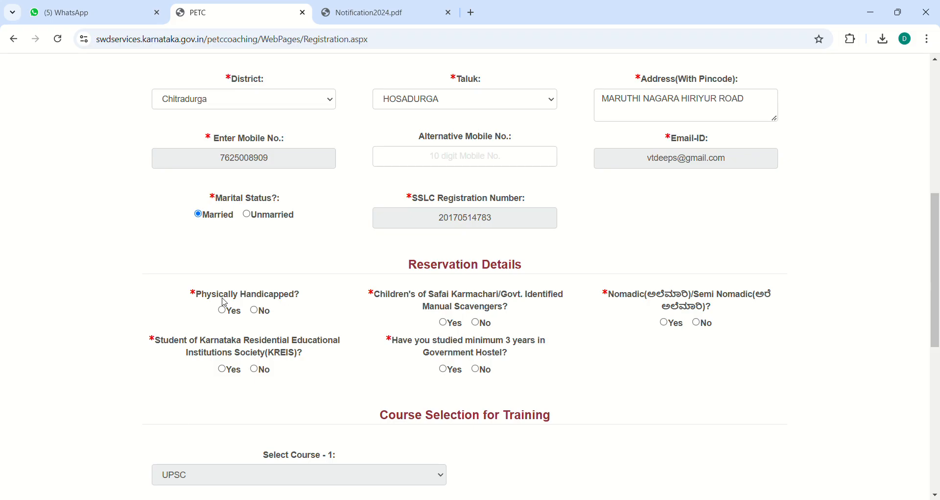
Step: Answer No to the physically handicapped, nomadic, KREIS and government hostel reservation questions
{"action": "left_click", "coordinate": [255, 310]}
{"action": "left_click", "coordinate": [701, 324]}
{"action": "left_click", "coordinate": [257, 370]}
{"action": "left_click", "coordinate": [476, 371]}
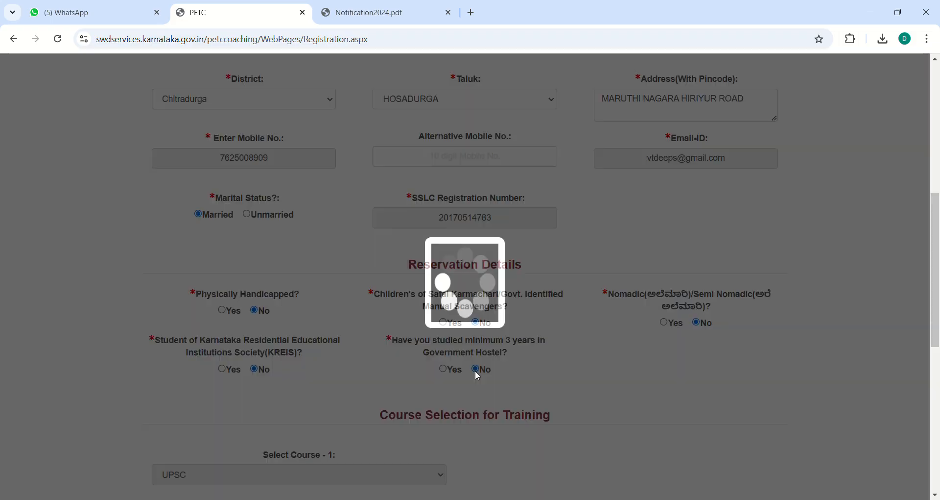
{"action": "left_click", "coordinate": [935, 495]}
{"action": "left_click", "coordinate": [936, 495]}
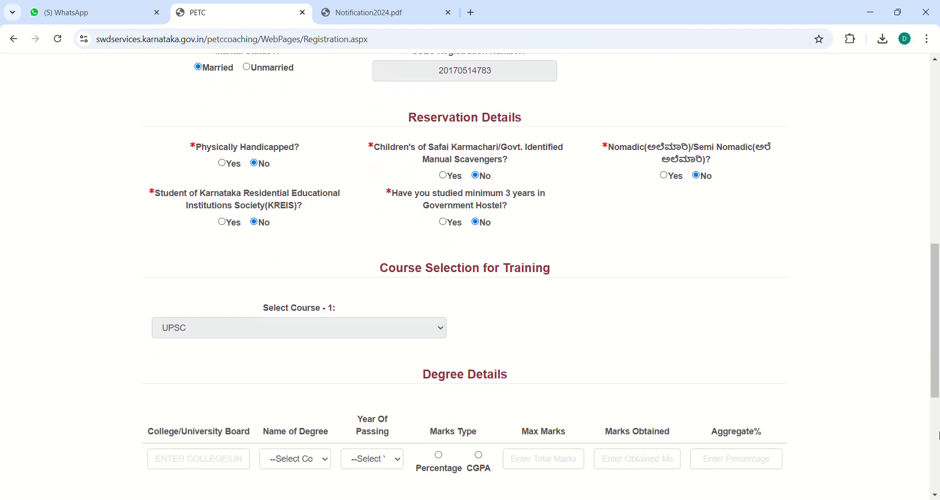
{"action": "scroll", "coordinate": [638, 410], "scroll_direction": "down", "scroll_amount": 3}
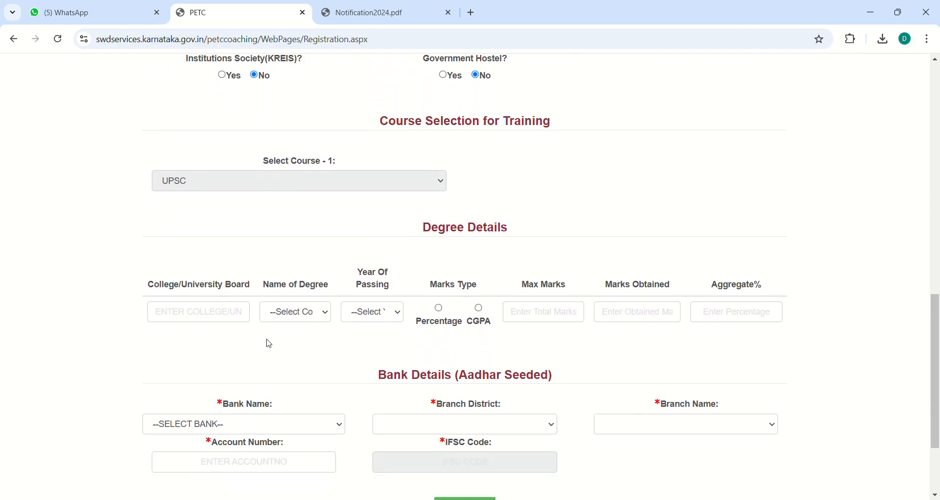
Step: Enter VTU as the board, B.E as the degree, 2023 as the passing year, with percentage marking
{"action": "left_click", "coordinate": [204, 312]}
{"action": "type", "text": "VTU"}
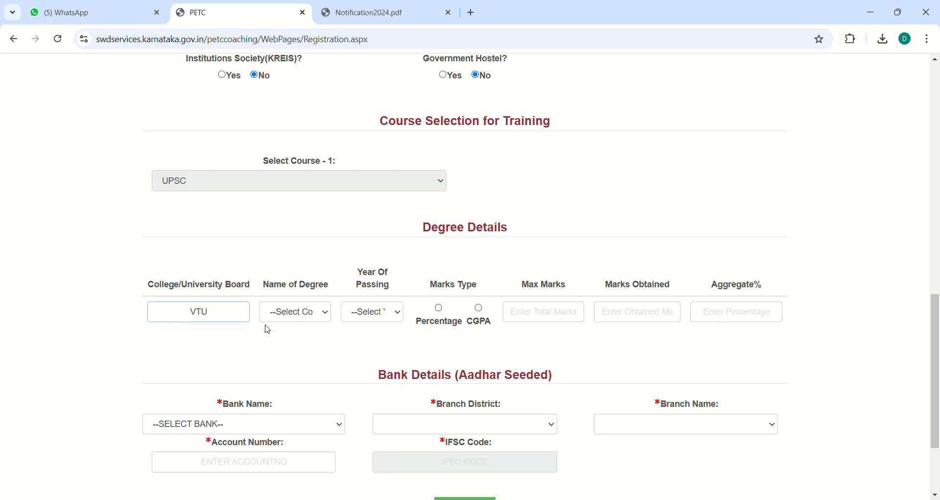
{"action": "left_click", "coordinate": [299, 221]}
{"action": "left_click", "coordinate": [380, 312]}
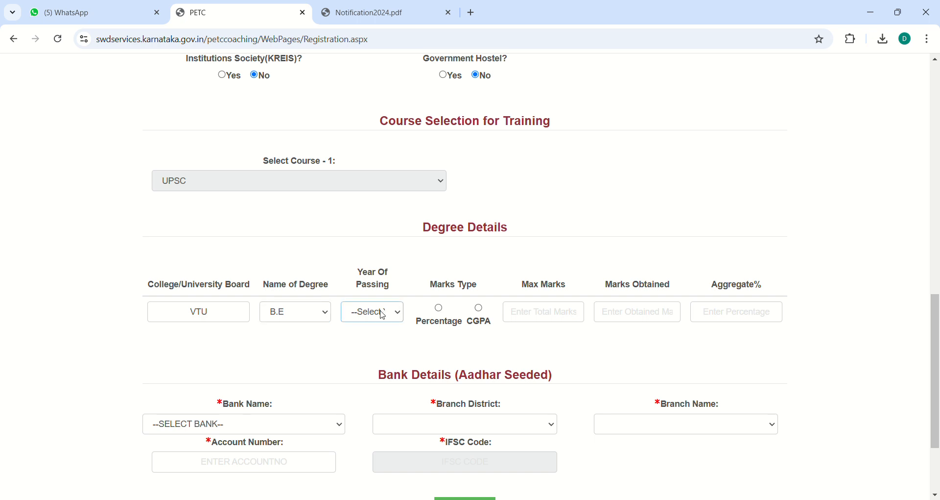
{"action": "left_click", "coordinate": [374, 47]}
{"action": "left_click", "coordinate": [440, 309]}
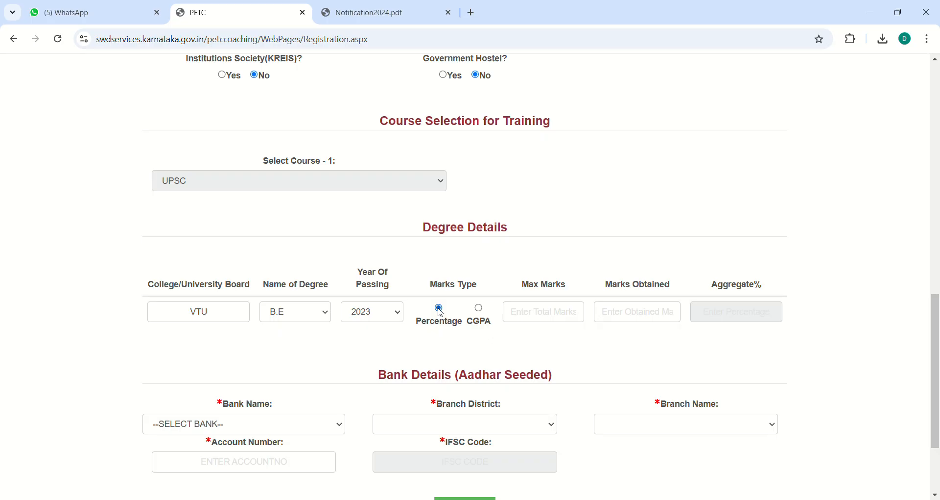
Step: Enter 6300 maximum marks and 4468 marks obtained so the aggregate computes to 70.92%
{"action": "left_click", "coordinate": [529, 318]}
{"action": "type", "text": "6300"}
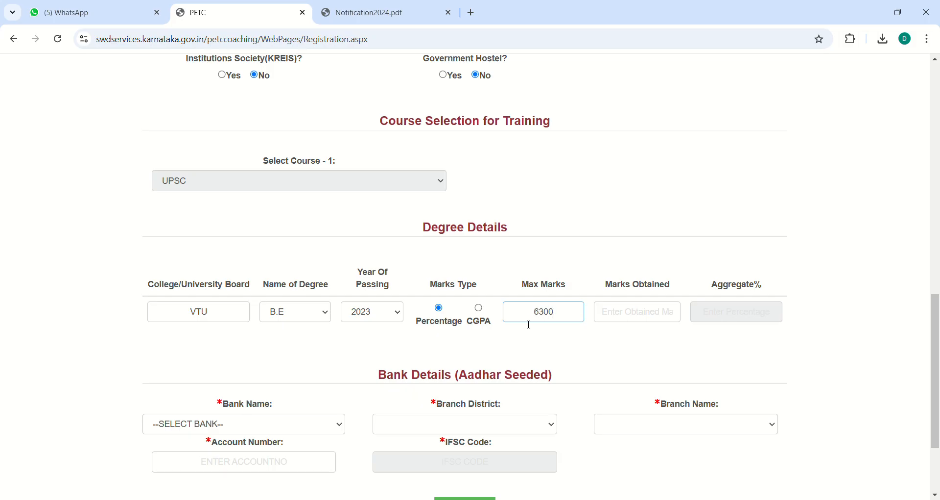
{"action": "left_click", "coordinate": [622, 322]}
{"action": "left_click", "coordinate": [622, 320]}
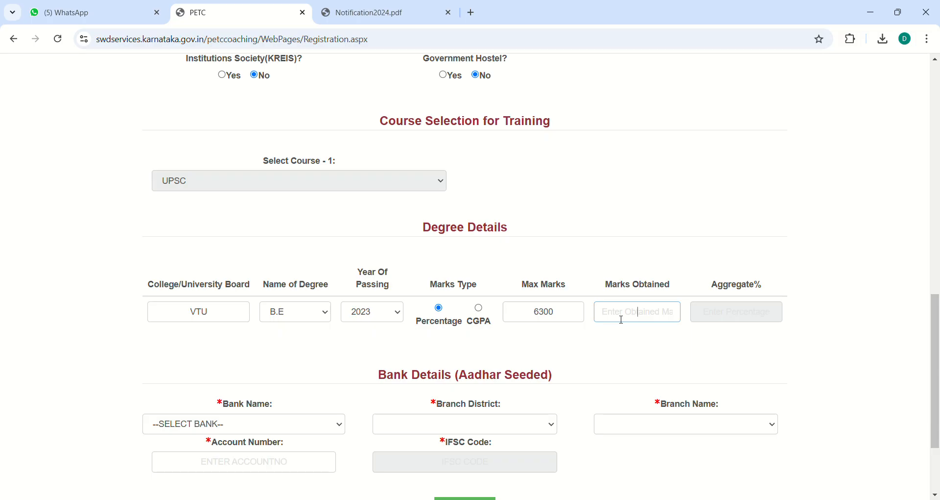
{"action": "type", "text": "44"}
{"action": "type", "text": "68"}
{"action": "left_click", "coordinate": [733, 311]}
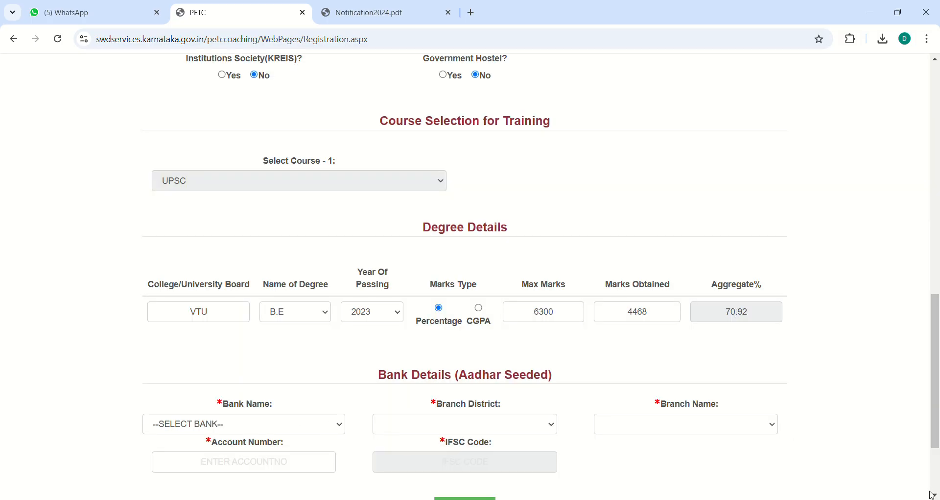
{"action": "scroll", "coordinate": [934, 495], "scroll_direction": "down", "scroll_amount": 3}
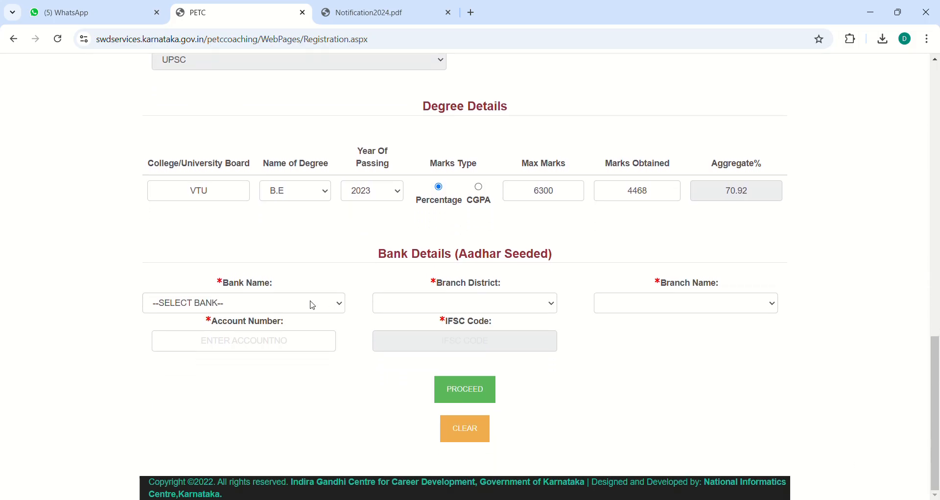
Step: Choose CANARA BANK, Chitradurga district and HOSADURGA branch, then enter the applicant's bank account number
{"action": "left_click", "coordinate": [327, 305]}
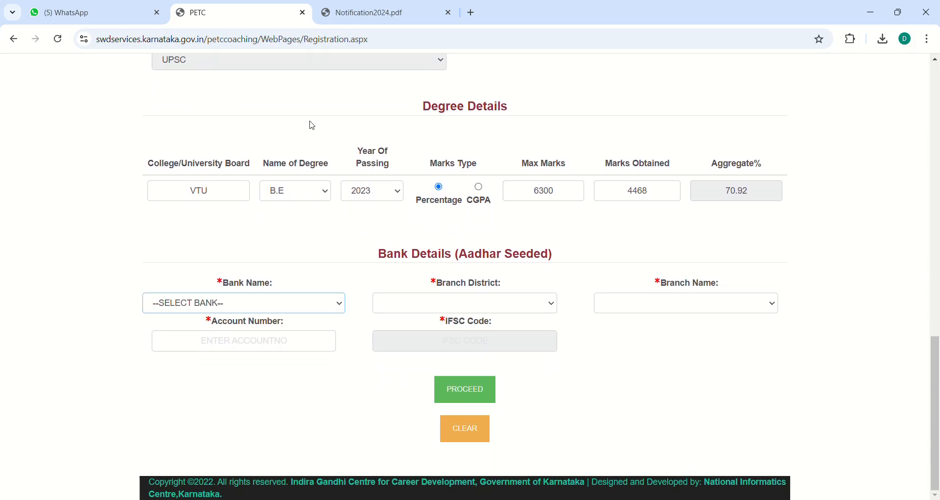
{"action": "key", "text": "c"}
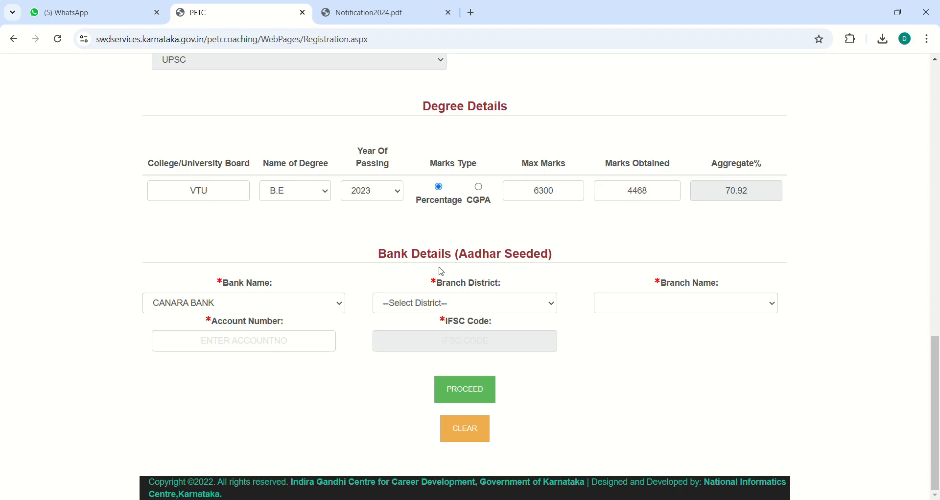
{"action": "left_click", "coordinate": [422, 299]}
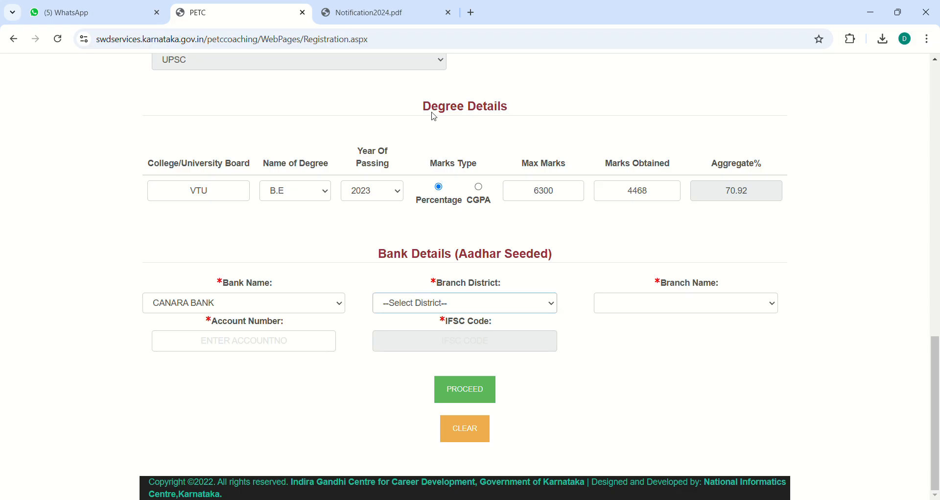
{"action": "key", "text": "c"}
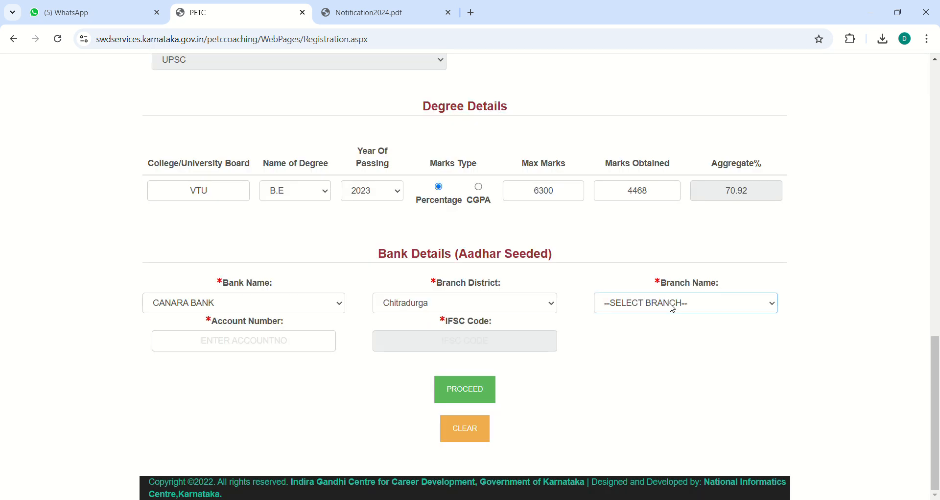
{"action": "key", "text": "h"}
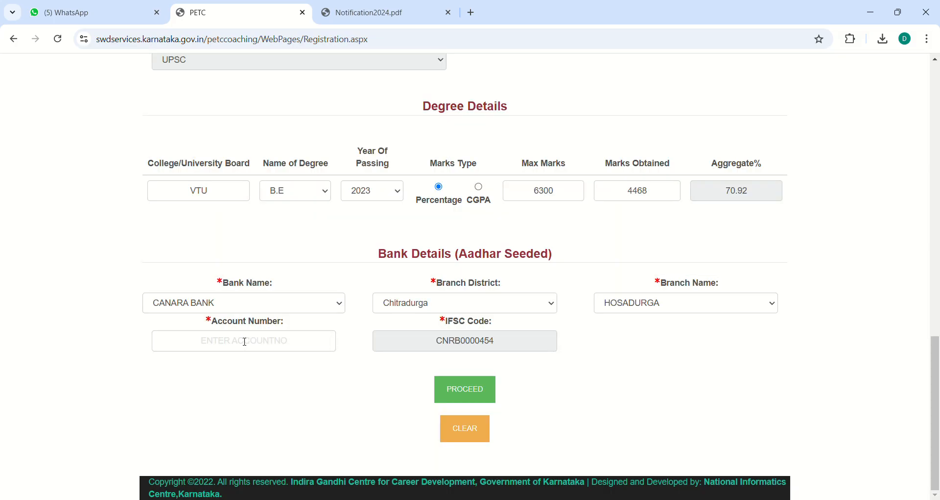
{"action": "left_click", "coordinate": [245, 341]}
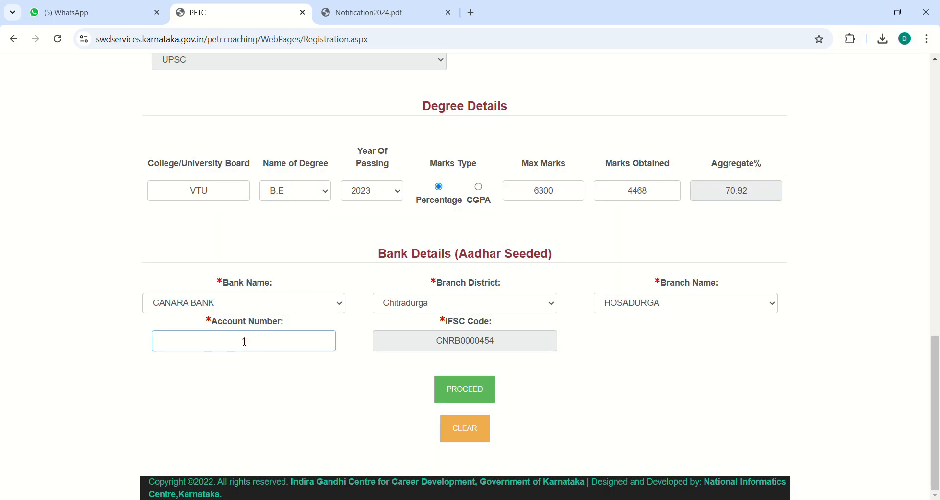
Step: Proceed to Documents Upload, try uploading D-PHOTO.jpg, and dismiss the over-100KB size rejection
{"action": "left_click", "coordinate": [449, 381]}
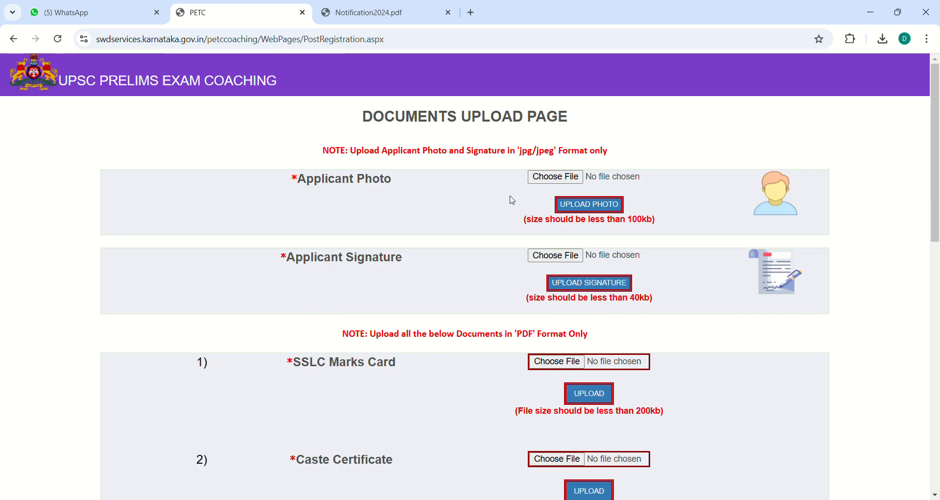
{"action": "left_click", "coordinate": [556, 180]}
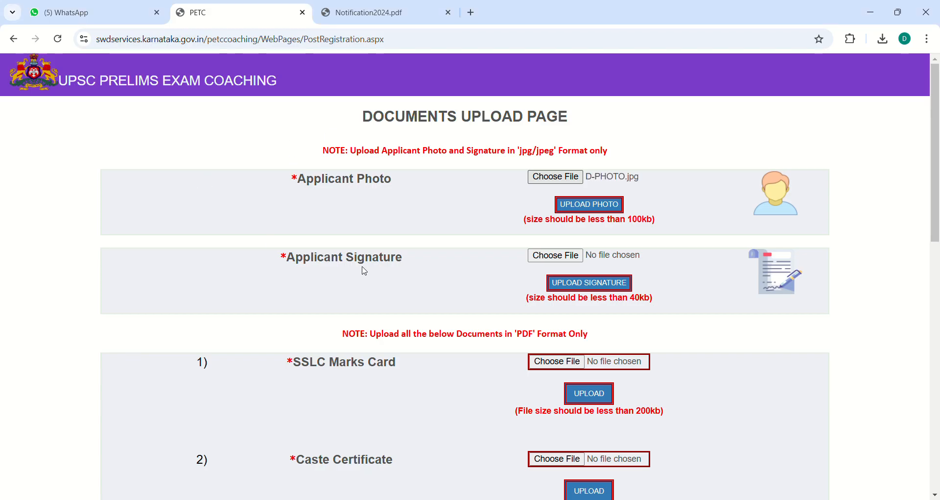
{"action": "left_click", "coordinate": [597, 206]}
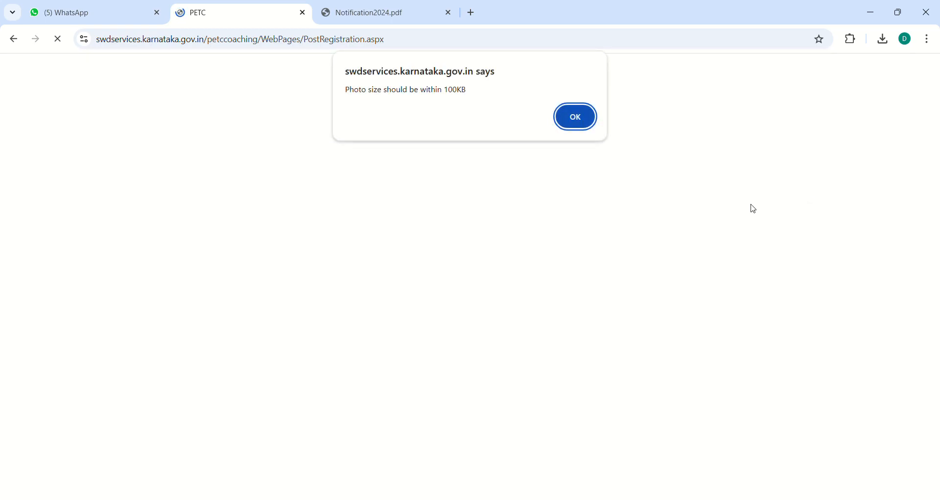
{"action": "left_click", "coordinate": [578, 118]}
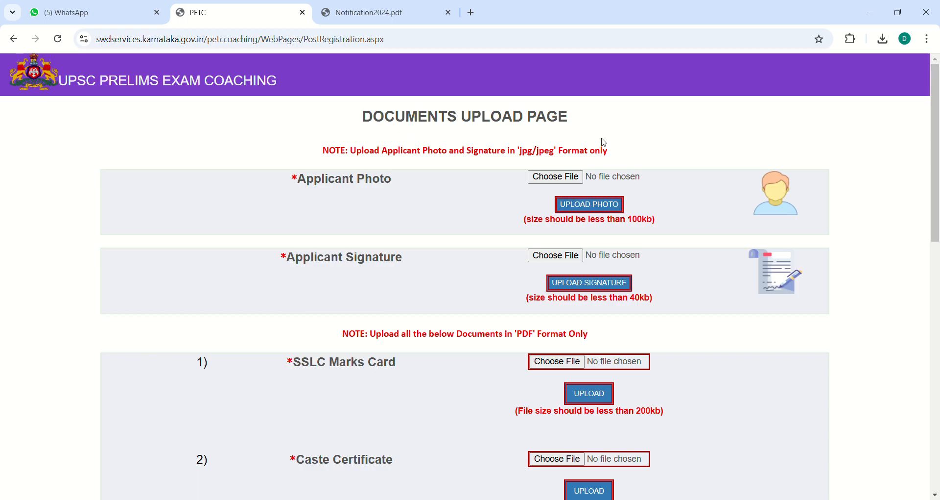
{"action": "left_click", "coordinate": [473, 15]}
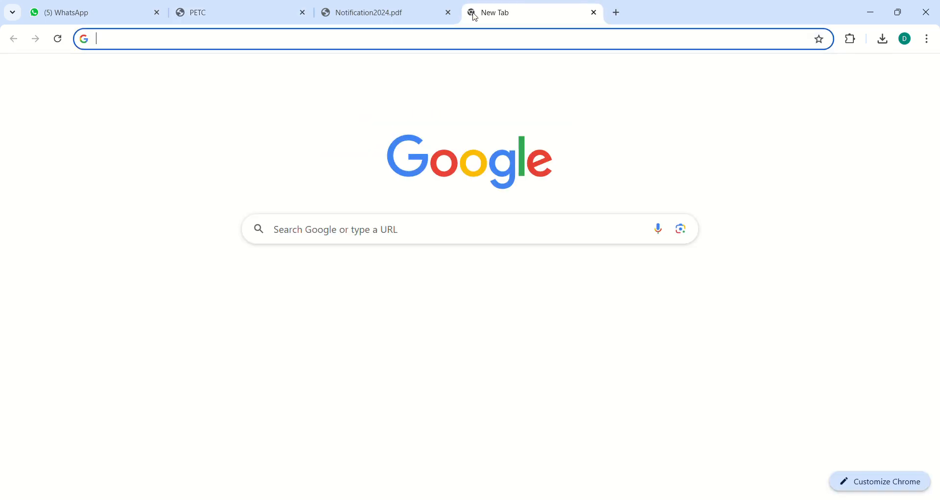
Step: Search Google for 'resize image' and open the reduceimages.com resizer
{"action": "left_click", "coordinate": [420, 233]}
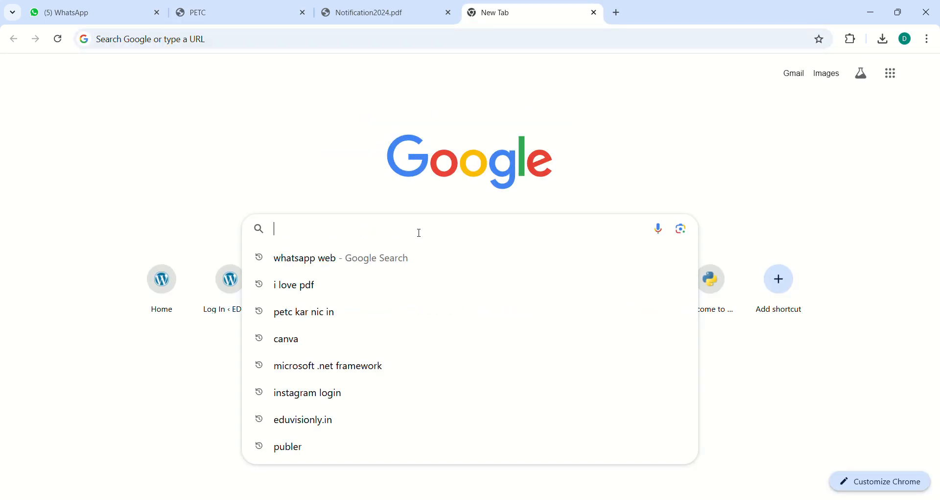
{"action": "type", "text": "RES"}
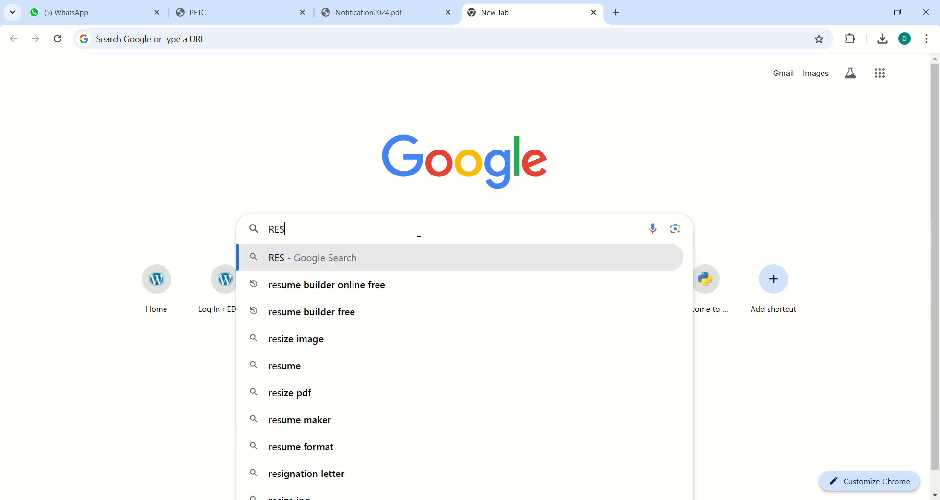
{"action": "type", "text": "IZE"}
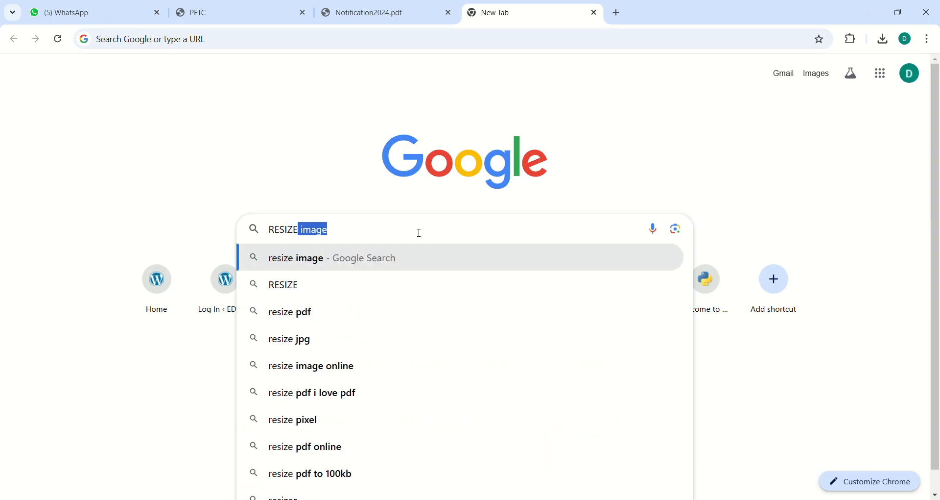
{"action": "left_click", "coordinate": [363, 268]}
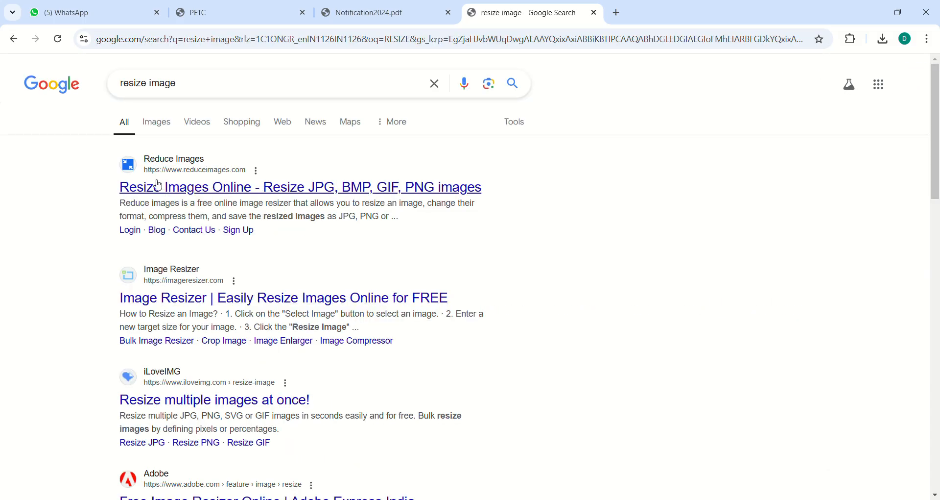
{"action": "left_click", "coordinate": [182, 191]}
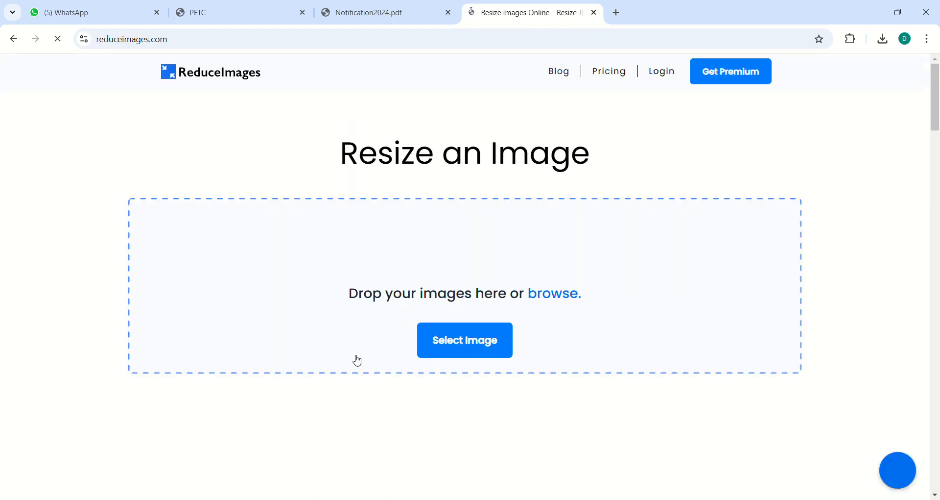
Step: Load D-PHOTO.jpg (182.86 KB) and review its 70 percent size and JPG 90% quality settings
{"action": "left_click", "coordinate": [463, 341]}
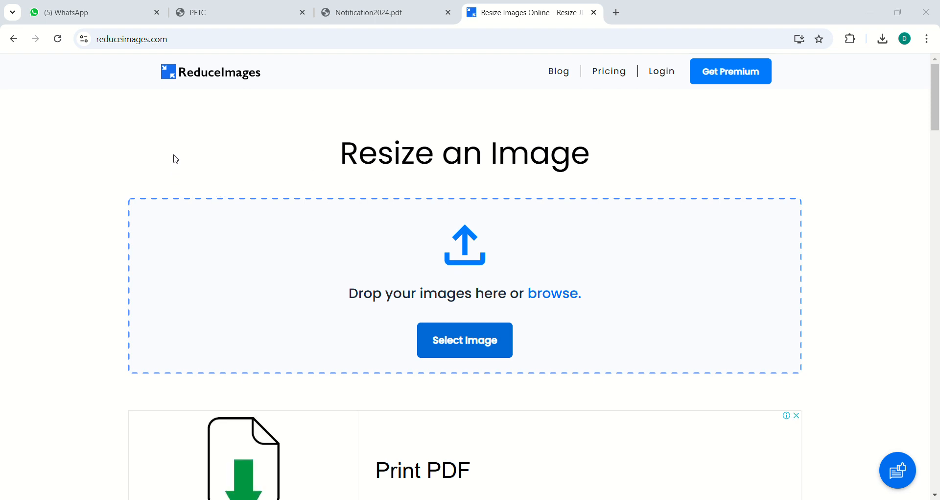
{"action": "left_click", "coordinate": [377, 269]}
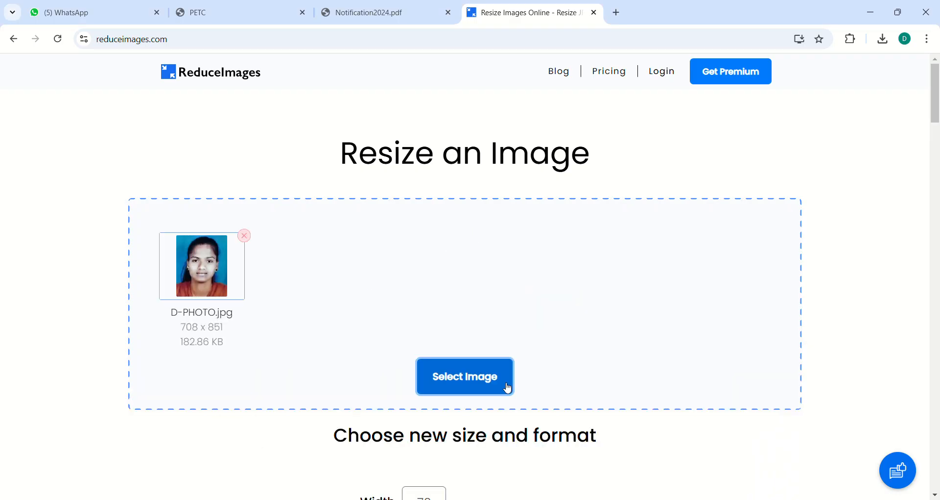
{"action": "left_click", "coordinate": [936, 494]}
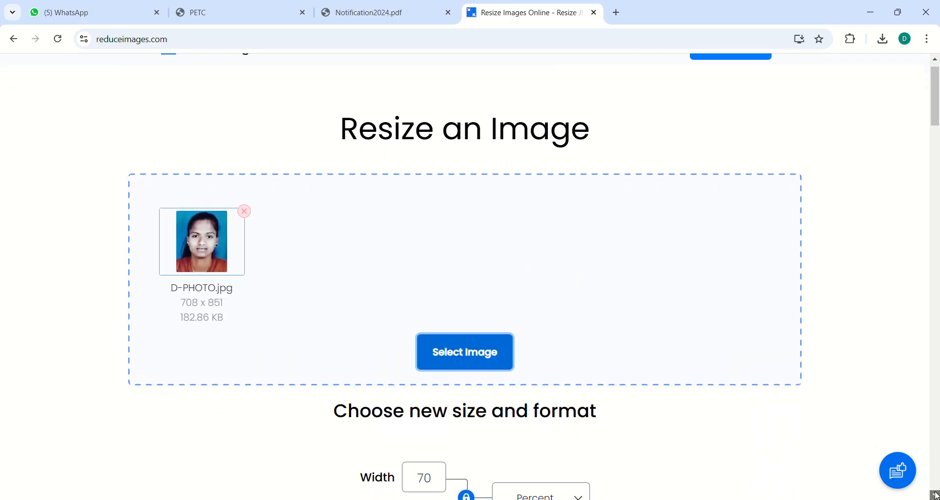
{"action": "left_click", "coordinate": [936, 495]}
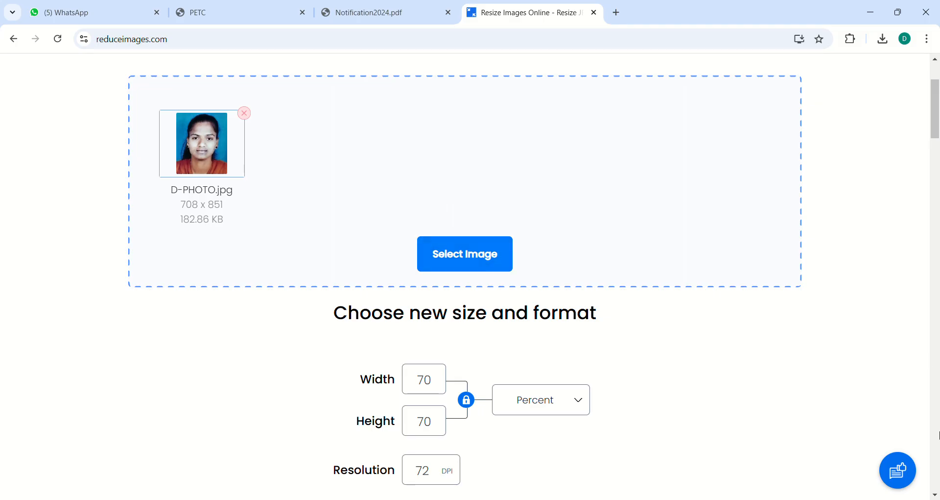
{"action": "left_click", "coordinate": [937, 431]}
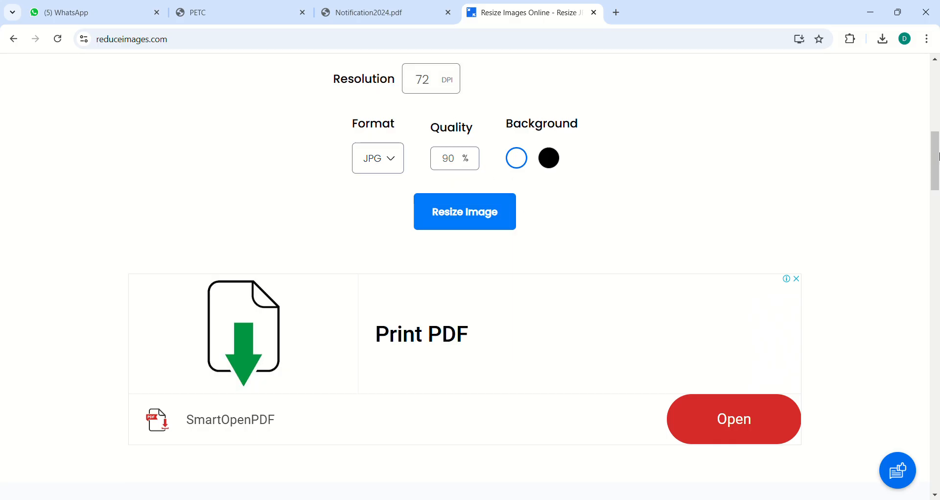
{"action": "left_click", "coordinate": [938, 121]}
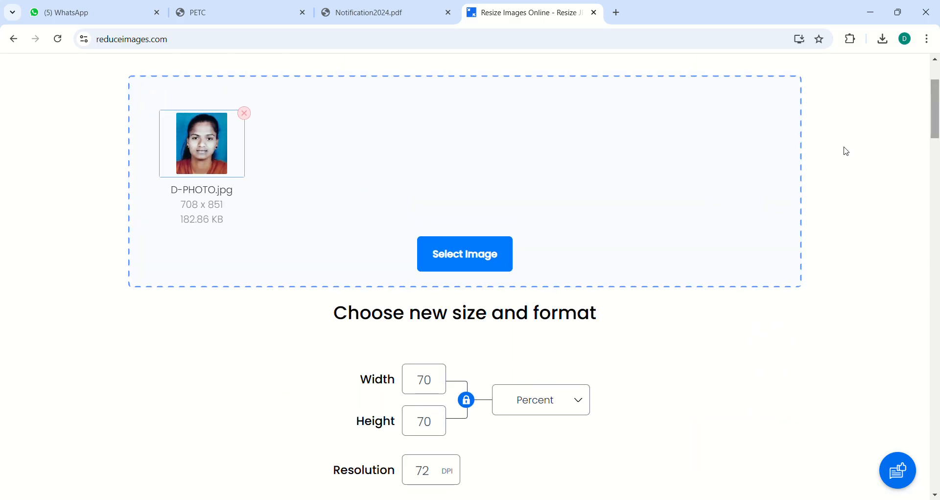
{"action": "left_click", "coordinate": [937, 324]}
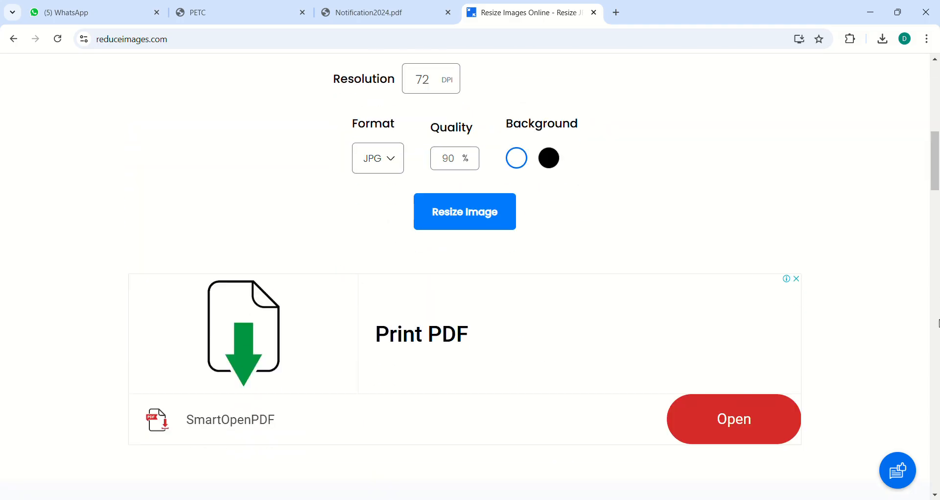
Step: Back out of the SmartOpenPDF ad, start a 'REZI' search in a new tab, and return to PETC
{"action": "left_click", "coordinate": [741, 420]}
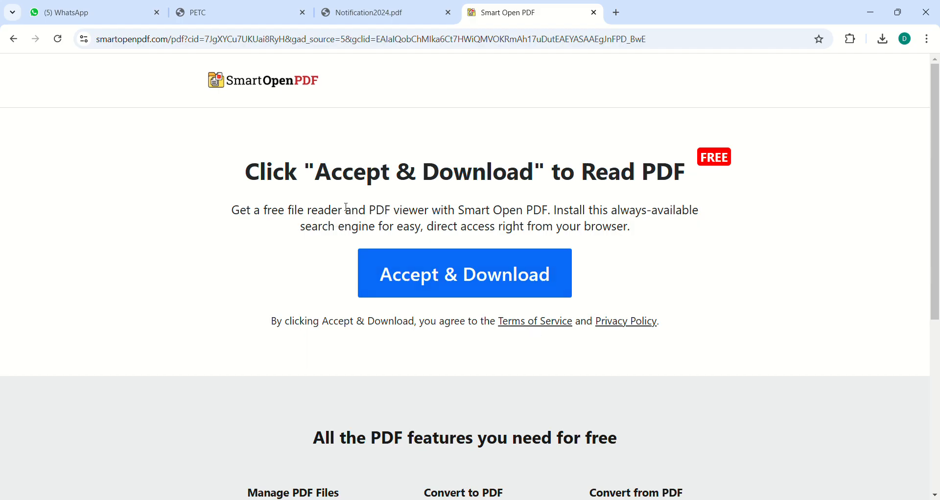
{"action": "left_click", "coordinate": [13, 39]}
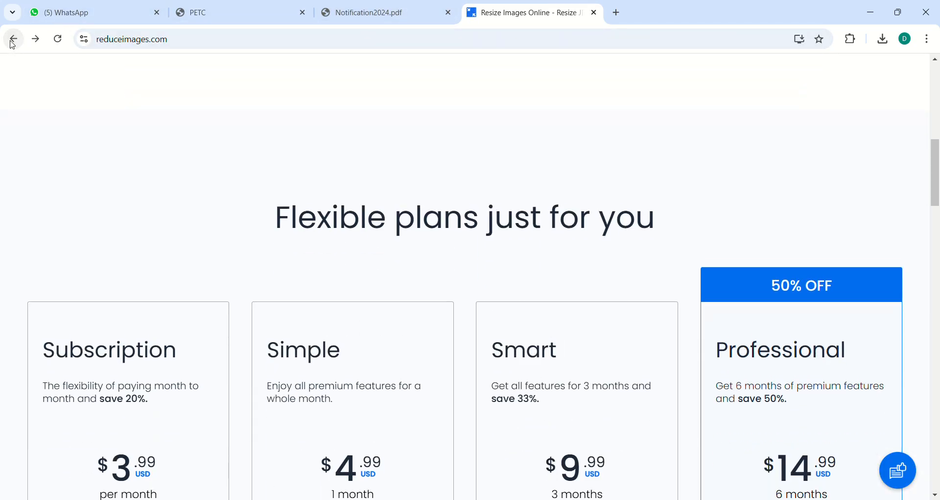
{"action": "left_click", "coordinate": [616, 12]}
{"action": "left_click", "coordinate": [328, 234]}
{"action": "type", "text": "REZI"}
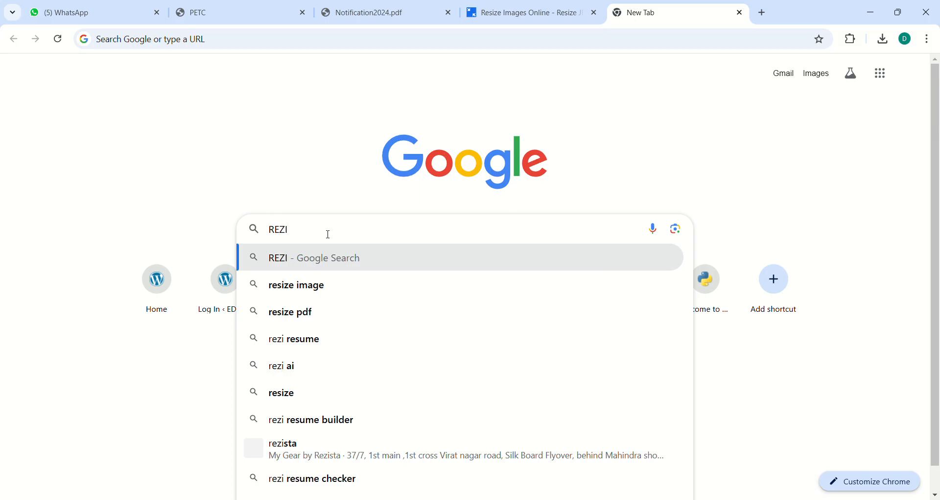
{"action": "left_click", "coordinate": [215, 7]}
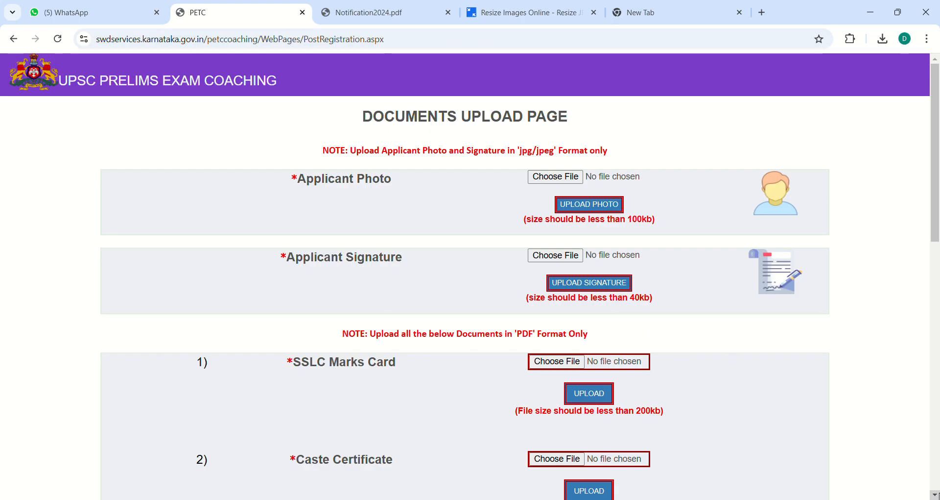
Step: Scroll past the degree certificate and bank passbook uploads to the declaration and SUBMIT button
{"action": "scroll", "coordinate": [935, 494], "scroll_direction": "down", "scroll_amount": 1}
{"action": "scroll", "coordinate": [935, 494], "scroll_direction": "down", "scroll_amount": 3}
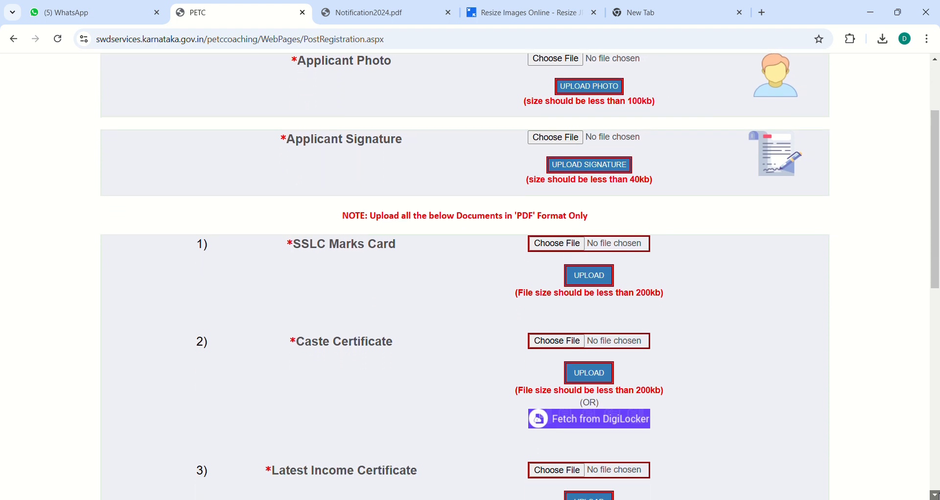
{"action": "scroll", "coordinate": [935, 495], "scroll_direction": "down", "scroll_amount": 5}
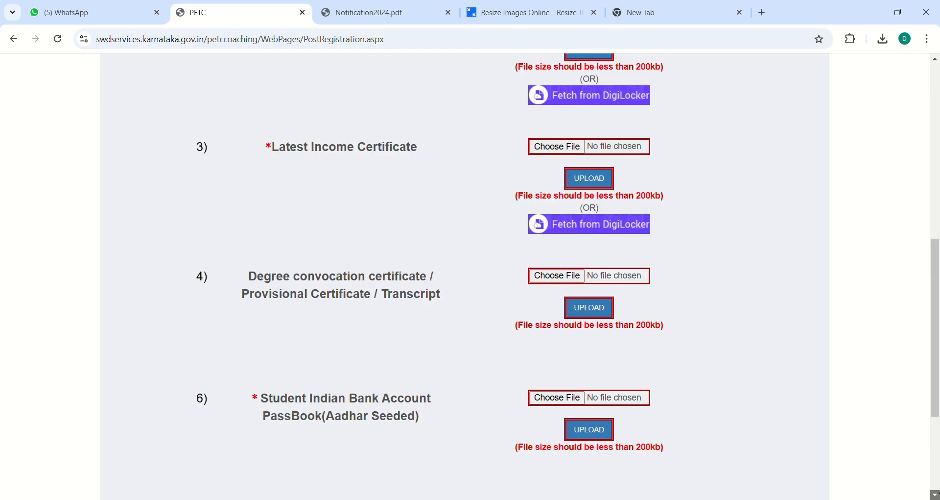
{"action": "scroll", "coordinate": [935, 495], "scroll_direction": "down", "scroll_amount": 1}
{"action": "scroll", "coordinate": [935, 495], "scroll_direction": "down", "scroll_amount": 3}
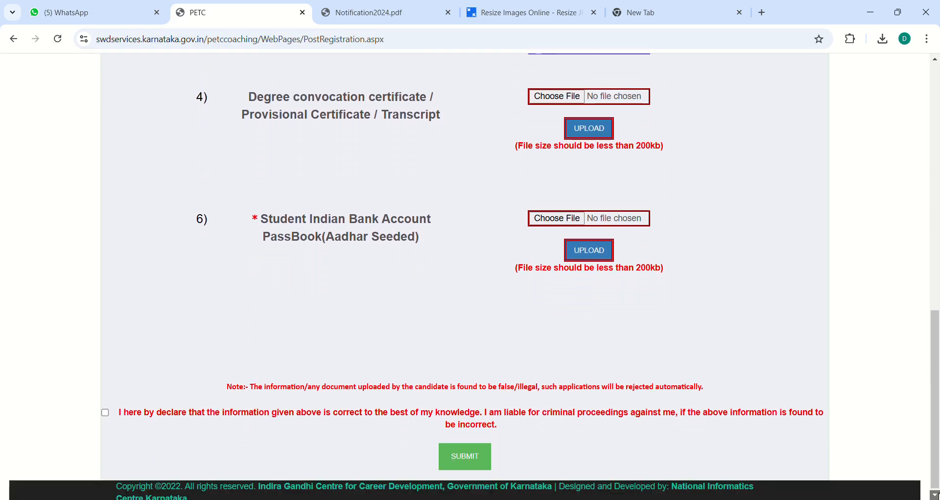